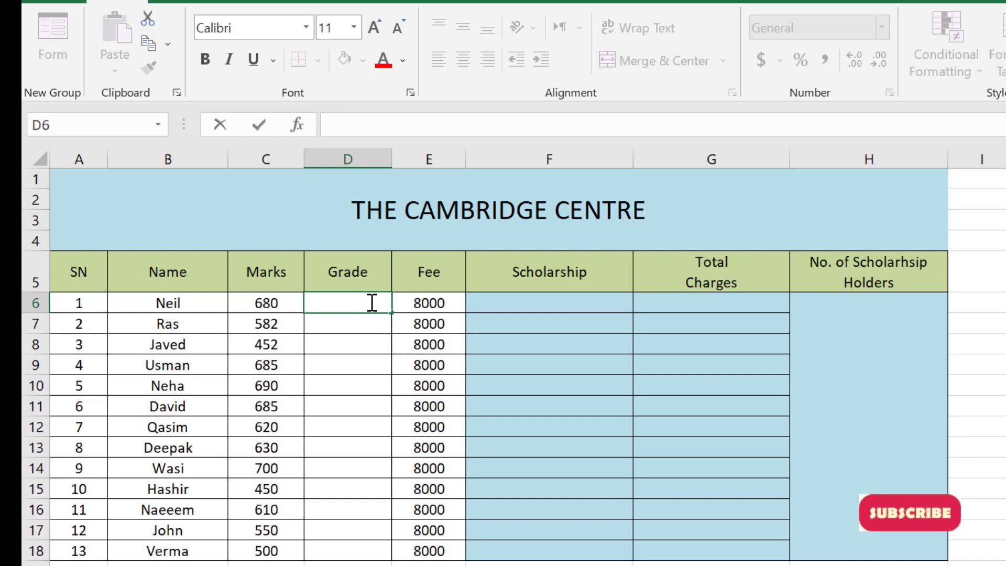
# Add a second line reading "Scholarship" to the merged THE CAMBRIDGE CENTRE title cell
pyautogui.click(676, 222)
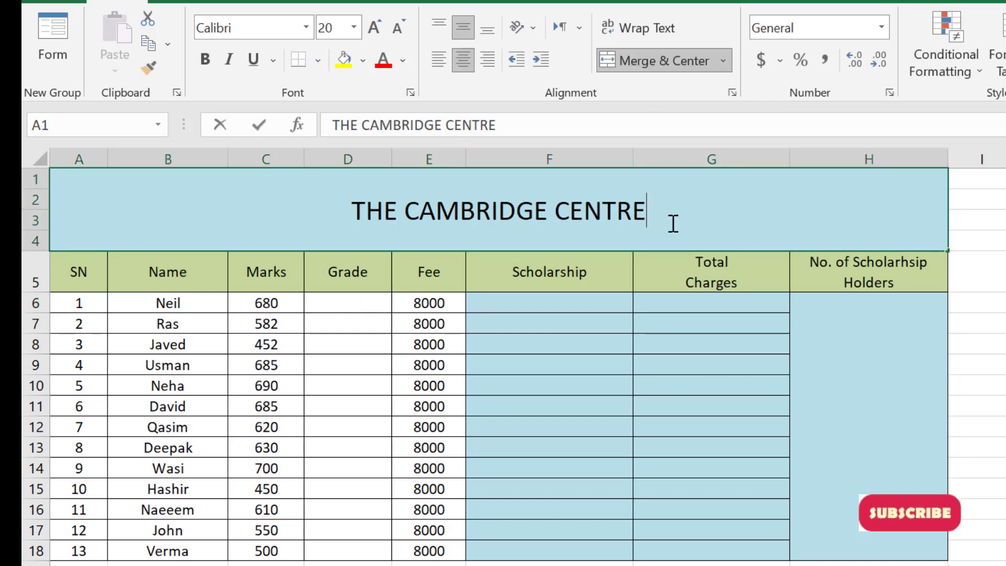
pyautogui.doubleClick(688, 227)
pyautogui.hotkey('alt', 'Return')
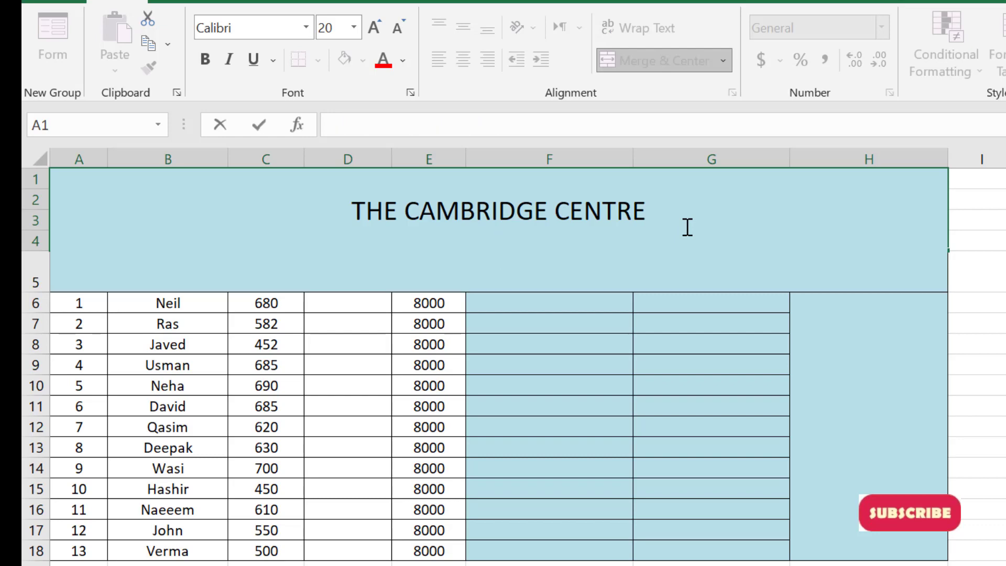
pyautogui.write('Scholars')
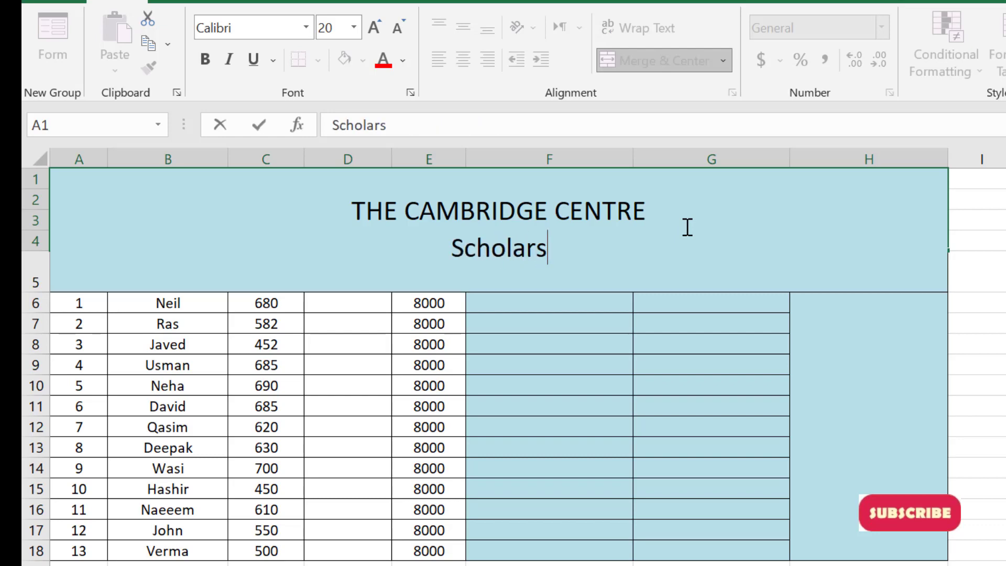
pyautogui.write('hip')
pyautogui.press('Return')
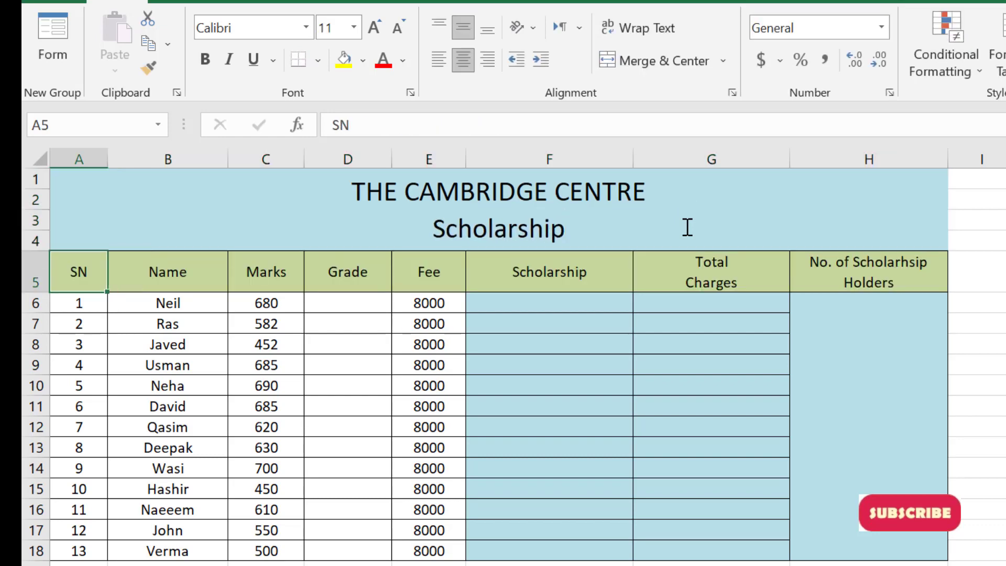
# Enter =IF(C6>=600, "A-1", "") in the first Grade cell, D6, and fill it down through row 18
pyautogui.click(364, 310)
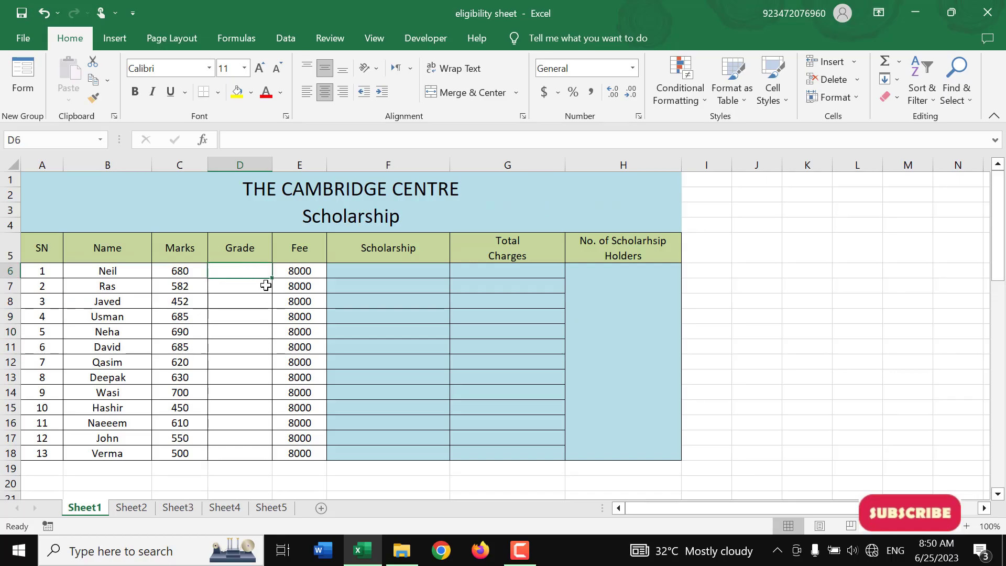
pyautogui.write('=if(')
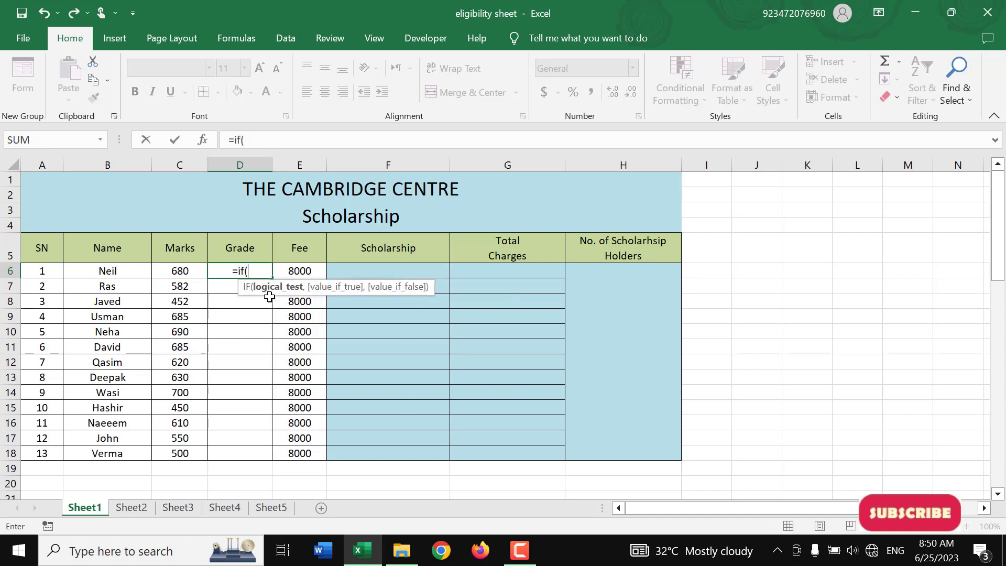
pyautogui.press('Left')
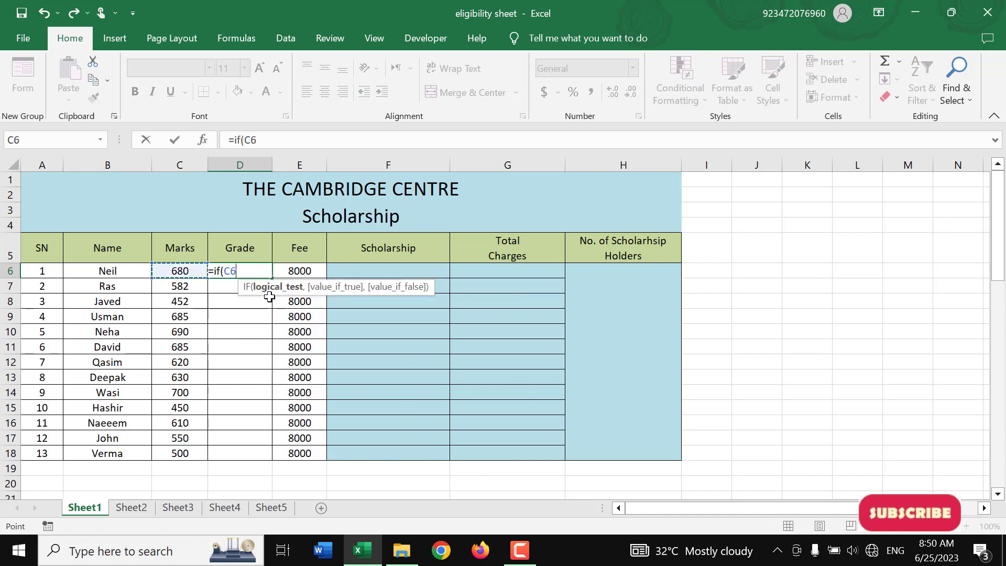
pyautogui.write('>=600')
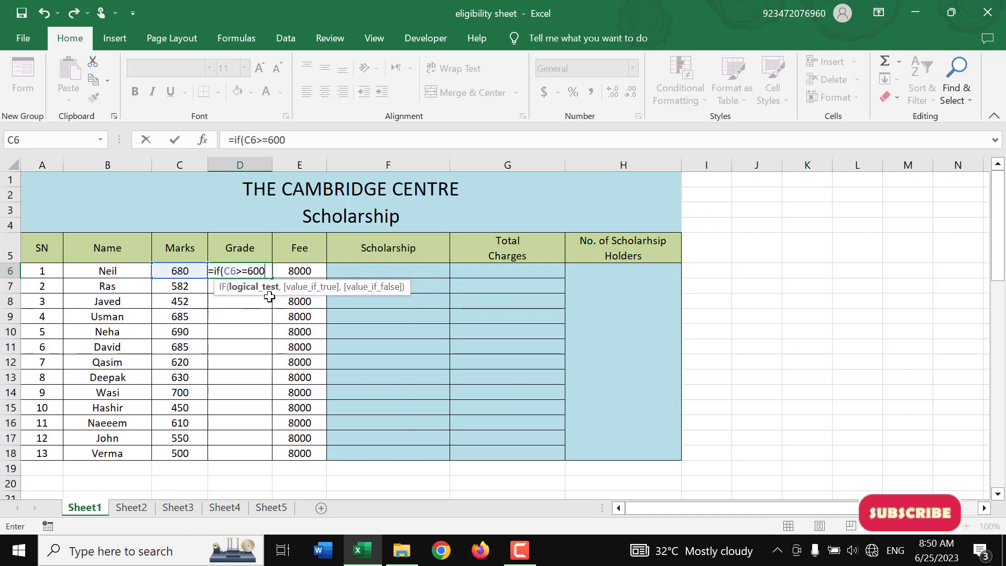
pyautogui.write(', ""A-')
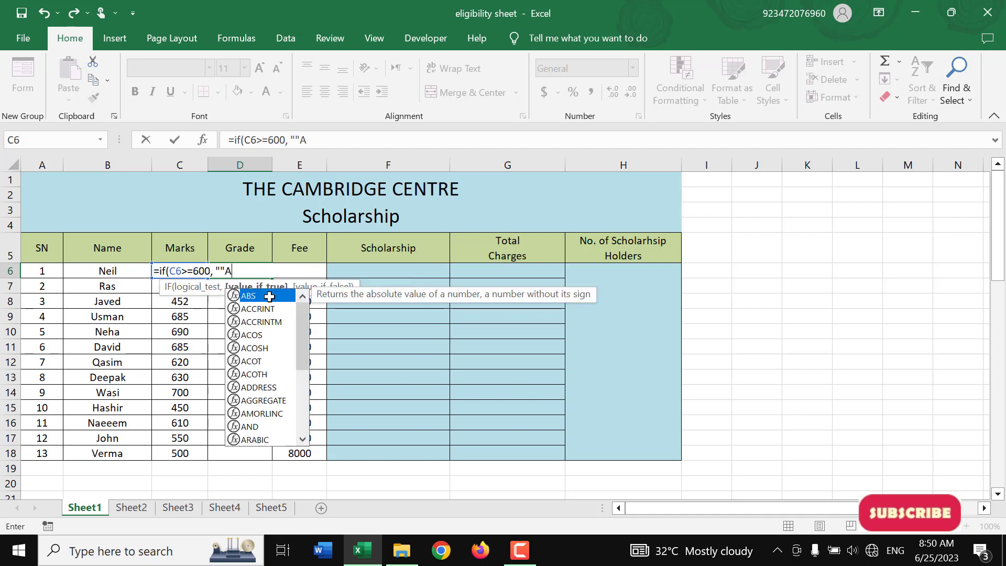
pyautogui.press('BackSpace')
pyautogui.press('BackSpace')
pyautogui.press('BackSpace')
pyautogui.write('A')
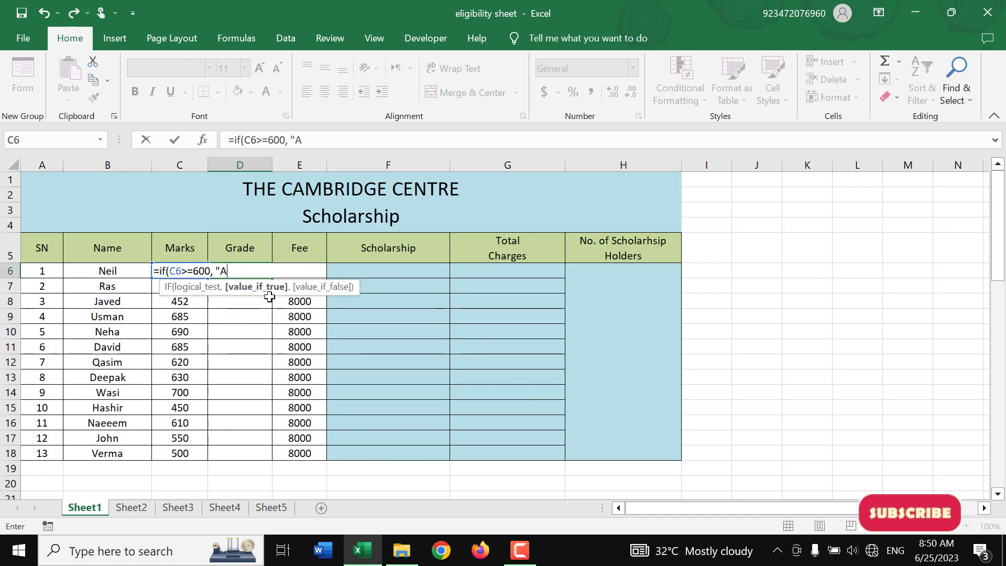
pyautogui.write('-1", ""')
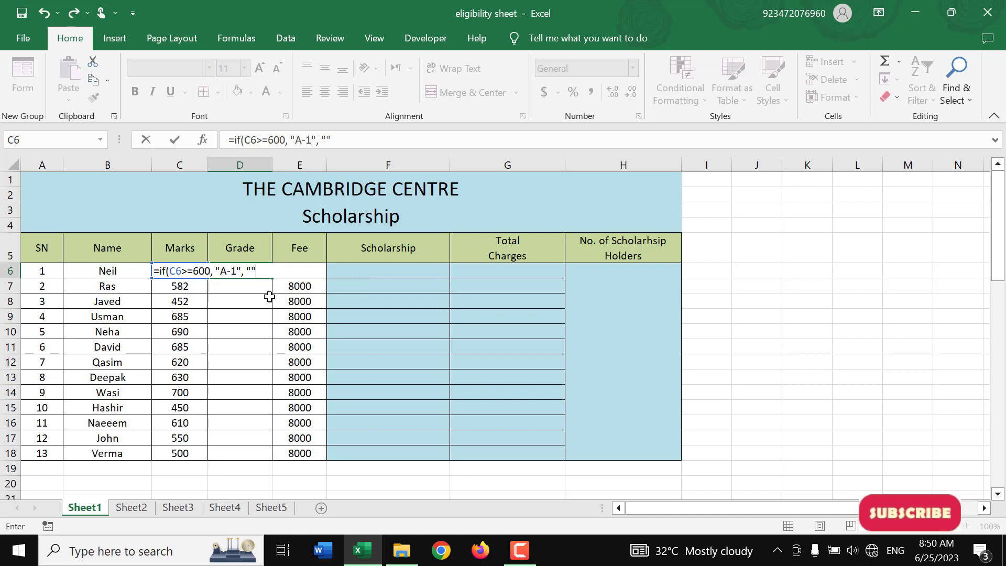
pyautogui.hotkey('ctrl', 'Return')
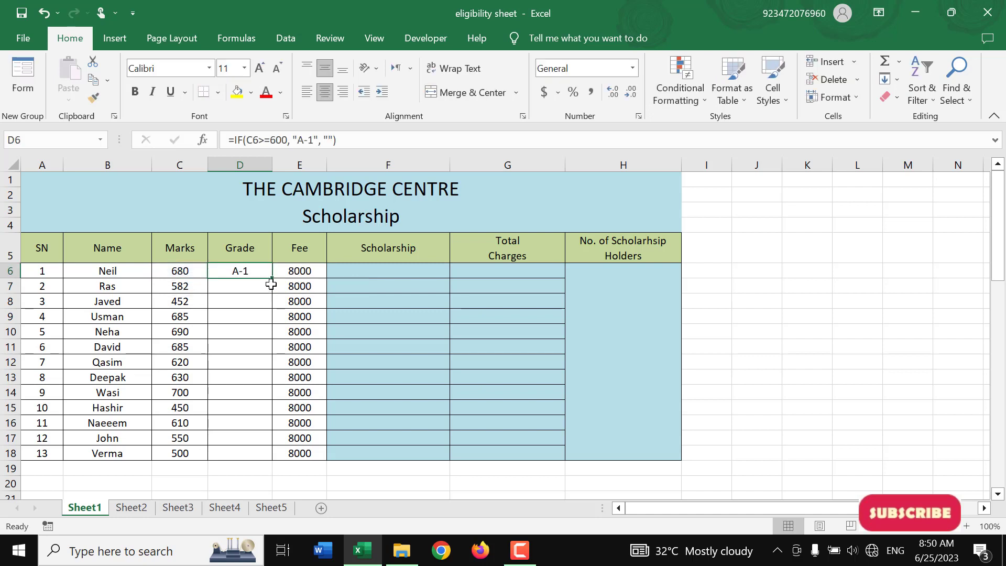
pyautogui.doubleClick(273, 279)
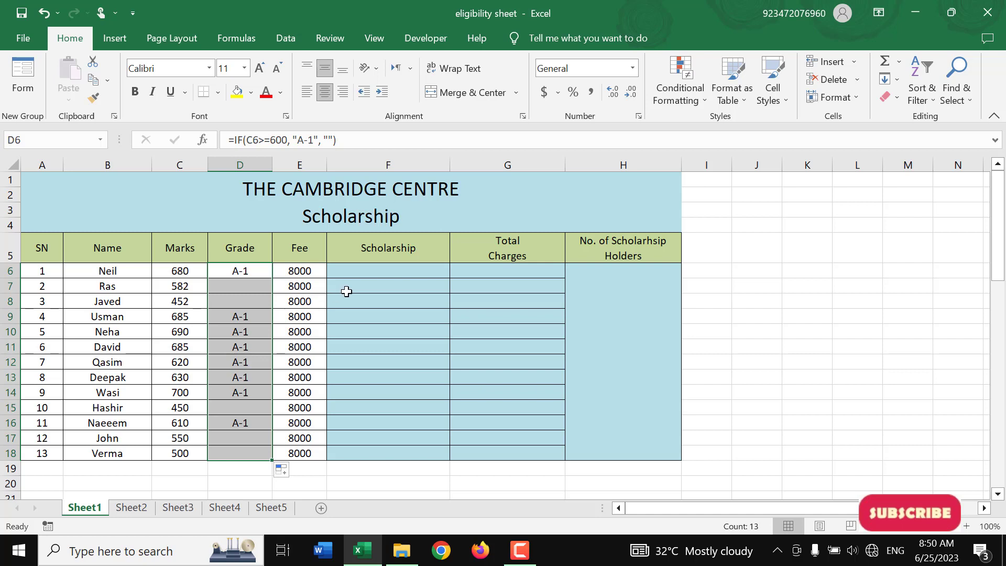
# Review the Grade results alongside the Name, Marks and Fee columns of the student table
pyautogui.moveTo(253, 320); pyautogui.dragTo(251, 393)
pyautogui.click(247, 422)
pyautogui.click(253, 270)
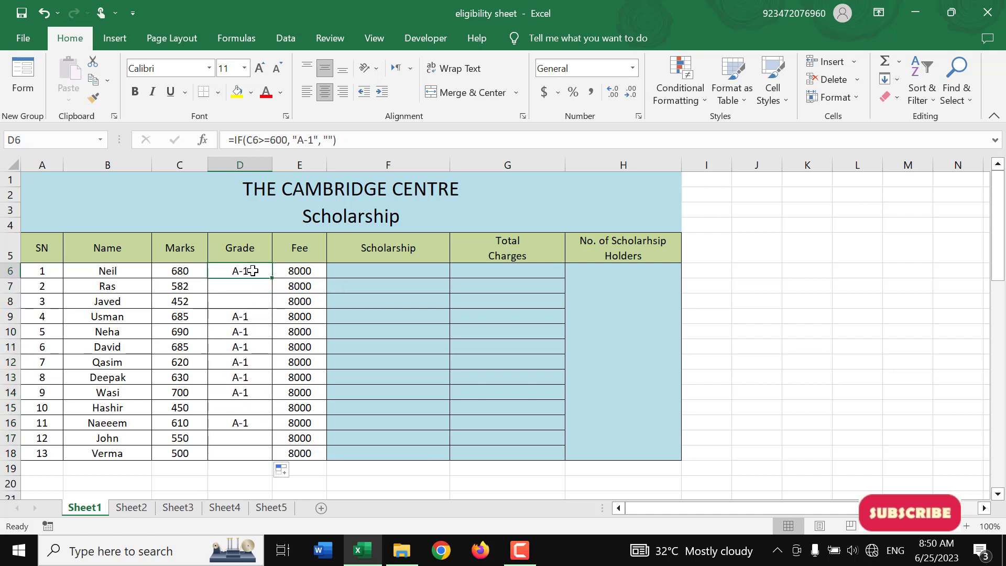
pyautogui.moveTo(127, 270); pyautogui.dragTo(114, 438)
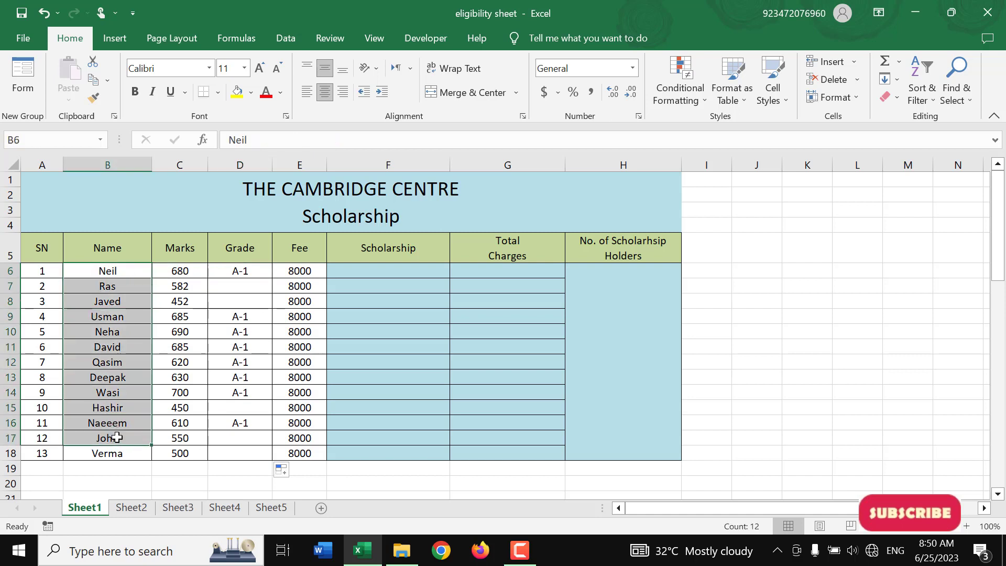
pyautogui.moveTo(174, 272); pyautogui.dragTo(186, 453)
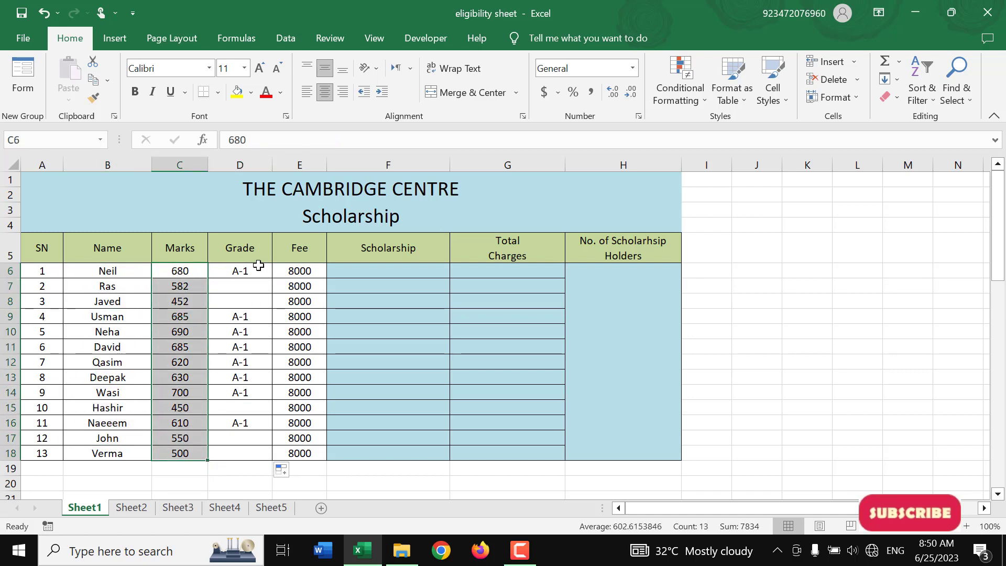
pyautogui.moveTo(258, 270); pyautogui.dragTo(252, 454)
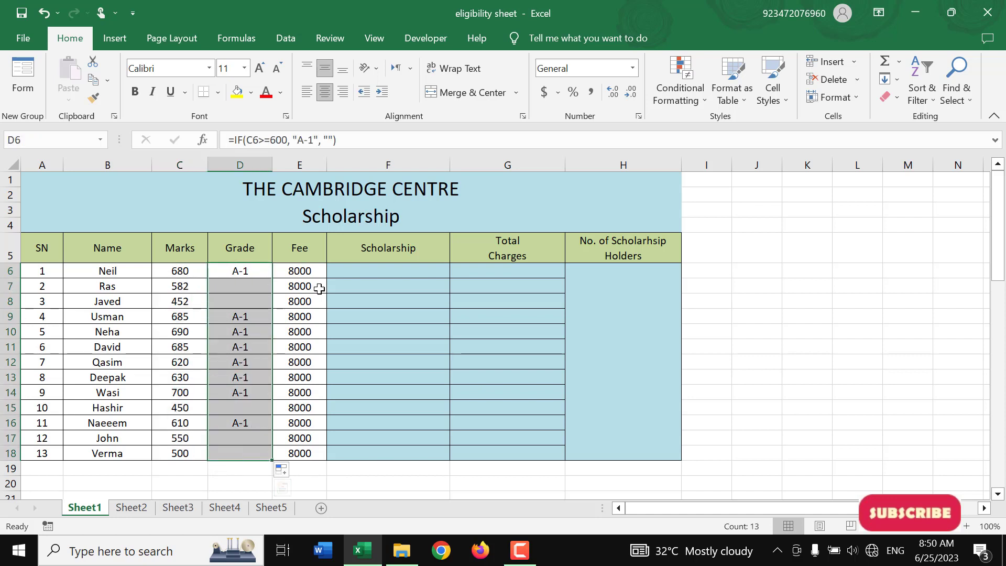
pyautogui.moveTo(305, 269); pyautogui.dragTo(308, 451)
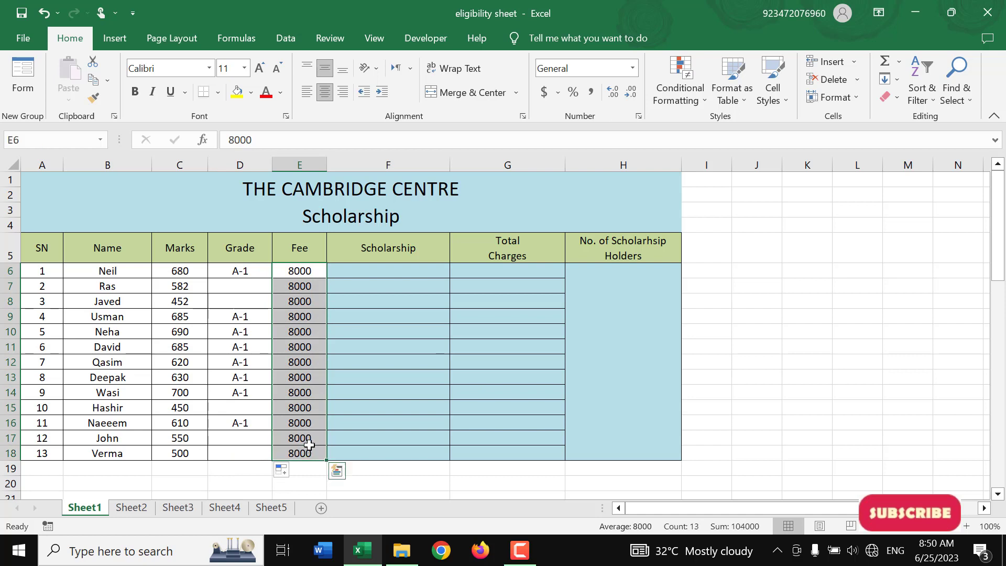
# Enter =IF(D6="A-1", 4000, "") in the first Scholarship cell, F6
pyautogui.click(401, 271)
pyautogui.write('=if(')
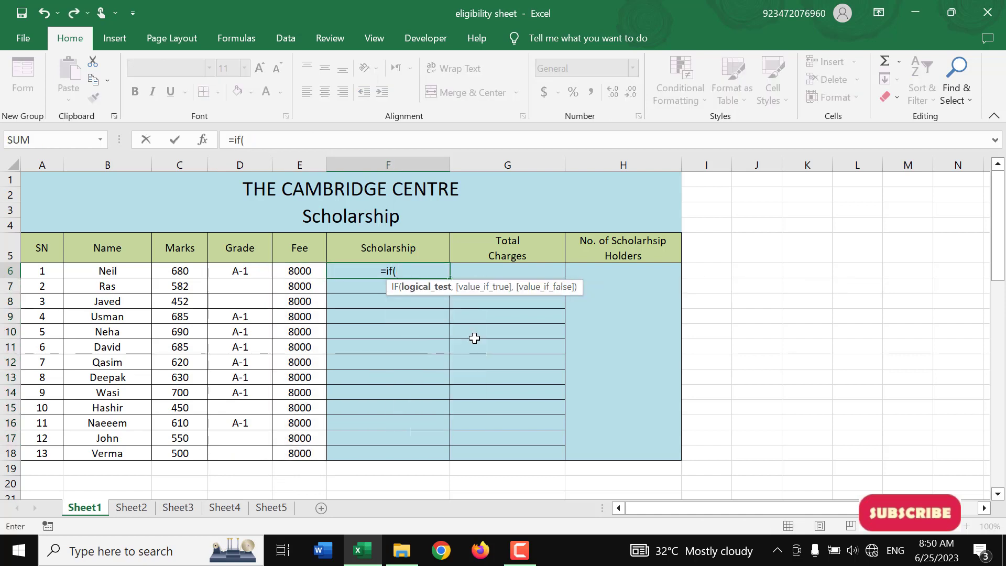
pyautogui.press('Left')
pyautogui.press('Left')
pyautogui.write('="A-')
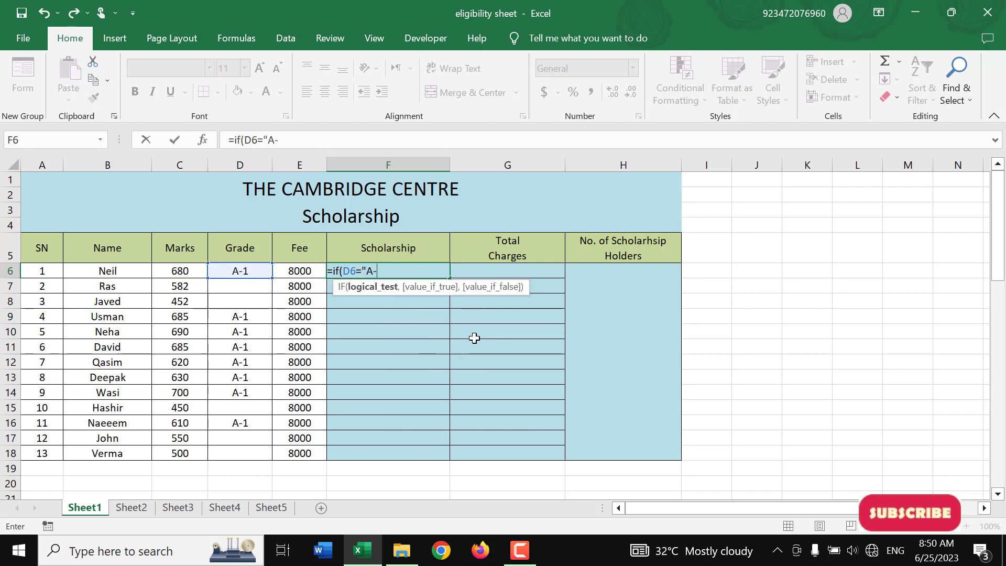
pyautogui.write('1", ')
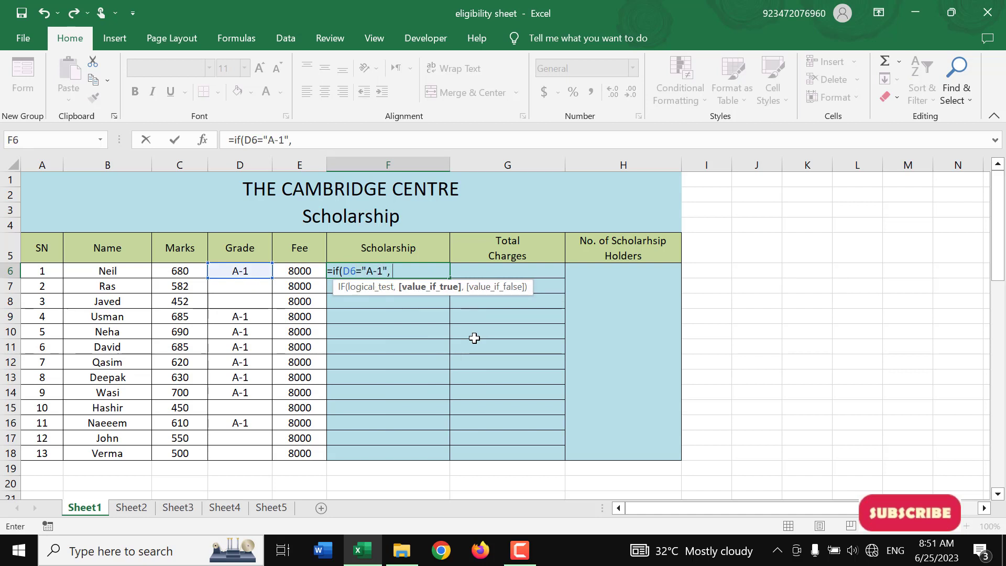
pyautogui.write('4000, ')
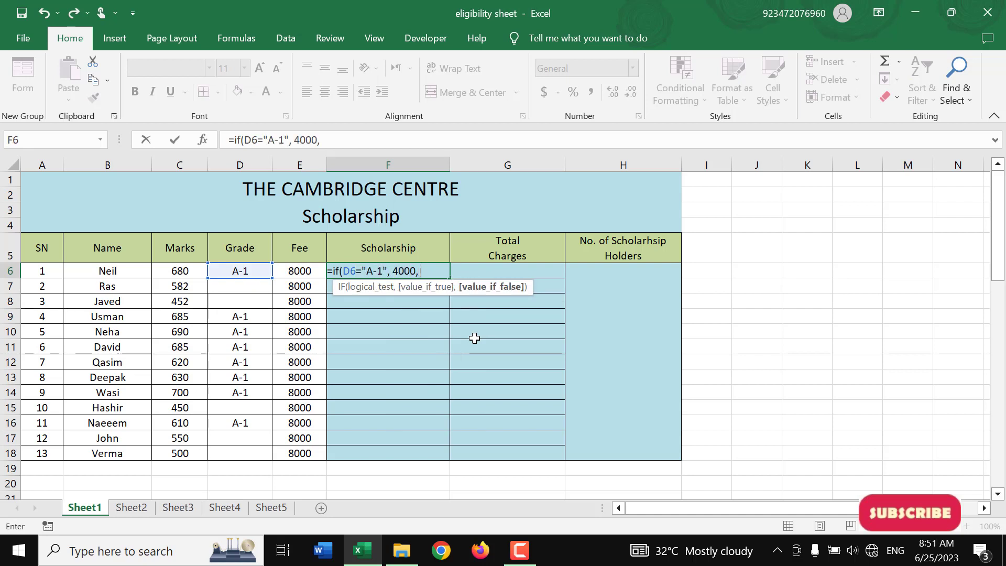
pyautogui.write('""')
pyautogui.hotkey('ctrl', 'Return')
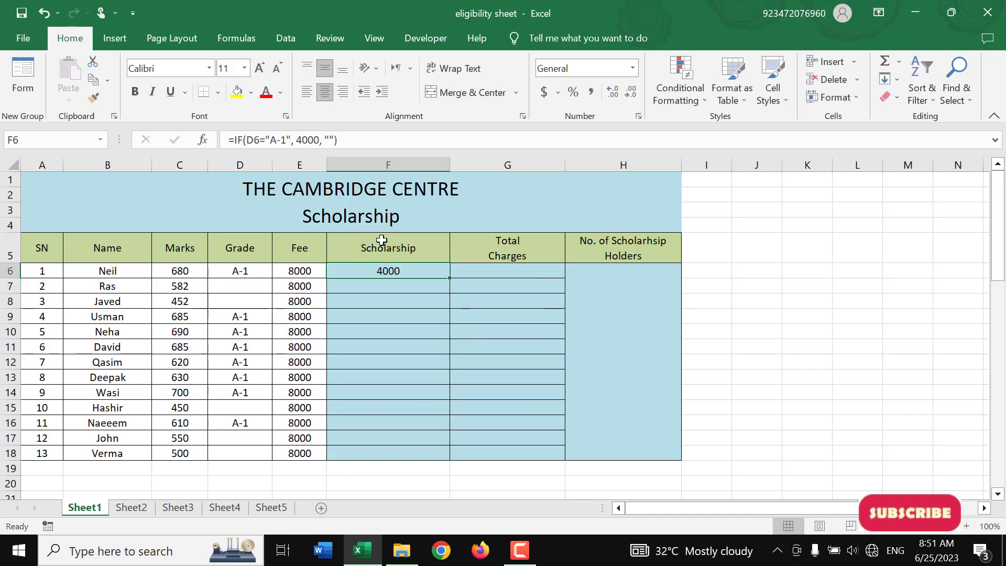
# Re-enter =IF(D6="A-1", 4000, "") in cell F6 and fill it down the Scholarship column through row 18
pyautogui.write('=if(')
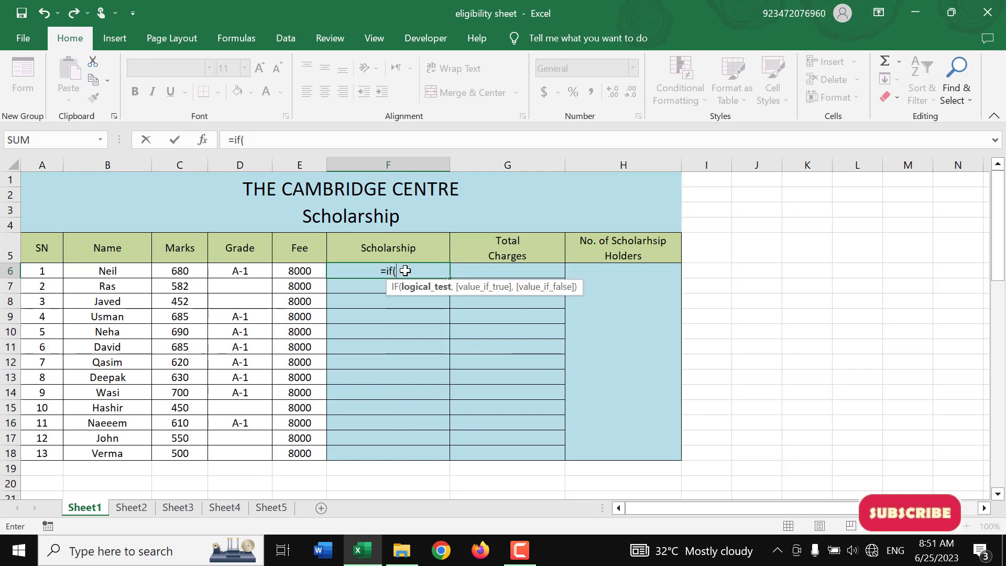
pyautogui.press('Left')
pyautogui.press('Left')
pyautogui.write('=')
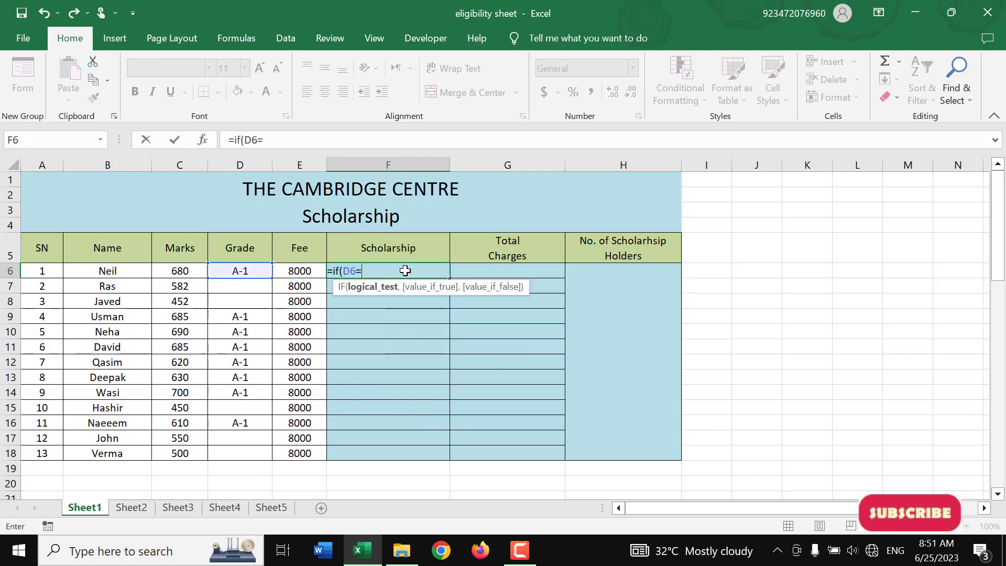
pyautogui.write('"A-1')
pyautogui.press('Return')
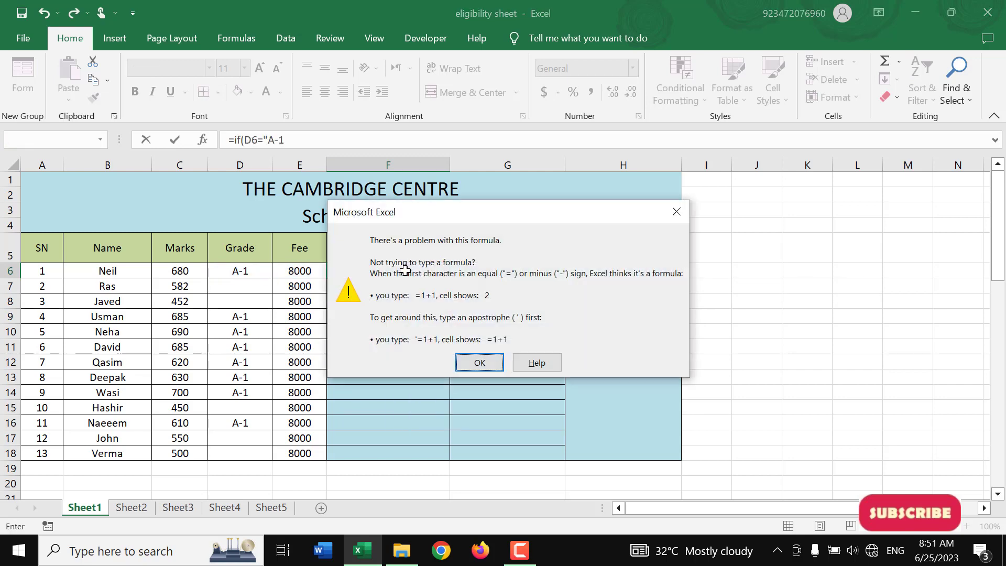
pyautogui.press('Return')
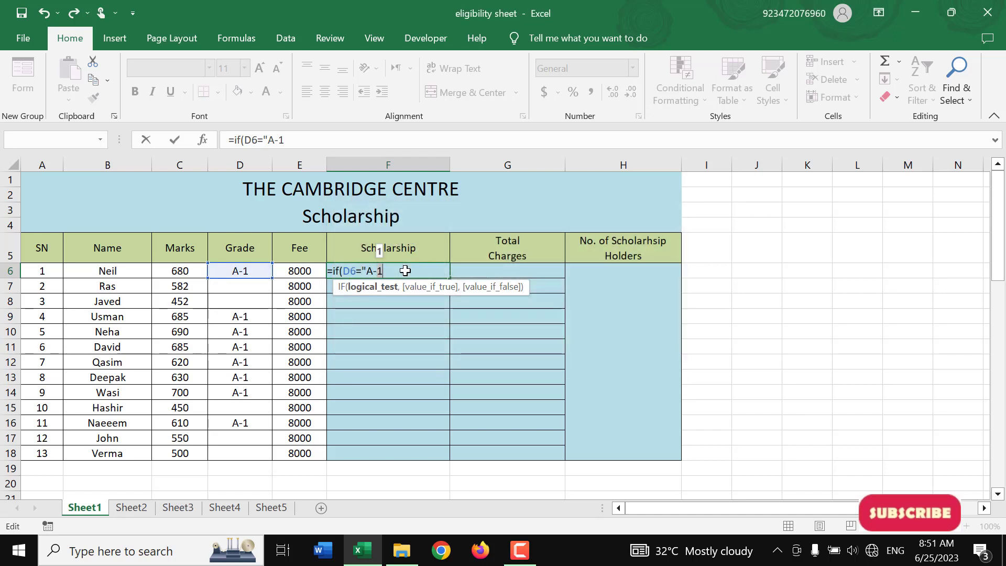
pyautogui.write('", 4000')
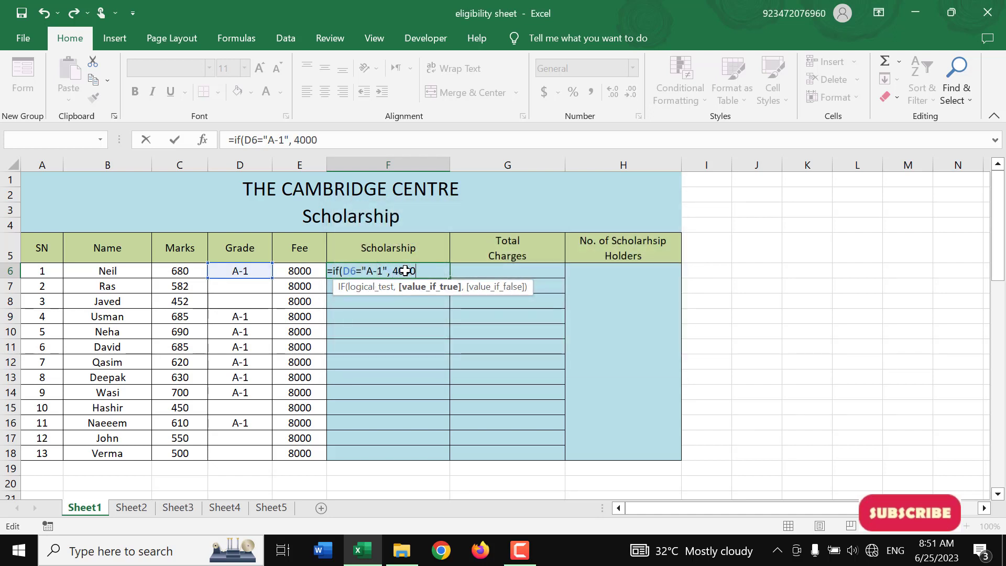
pyautogui.write(', ')
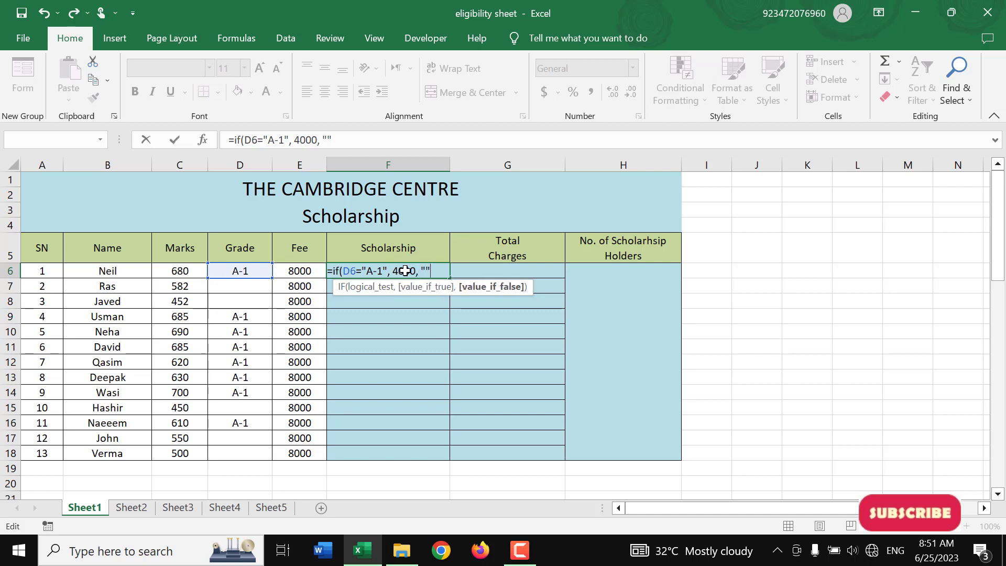
pyautogui.write('""')
pyautogui.press('Return')
pyautogui.click(405, 270)
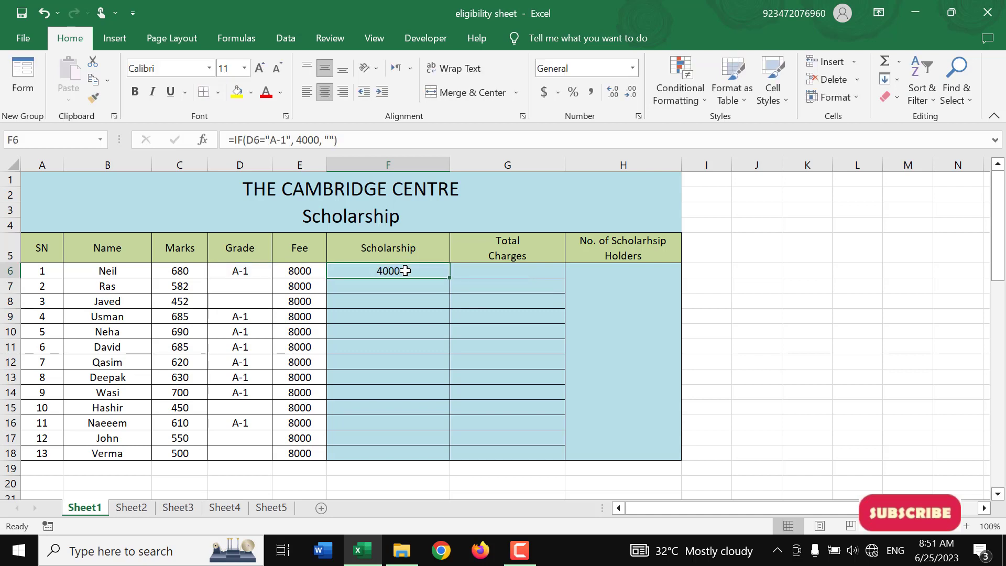
pyautogui.doubleClick(451, 278)
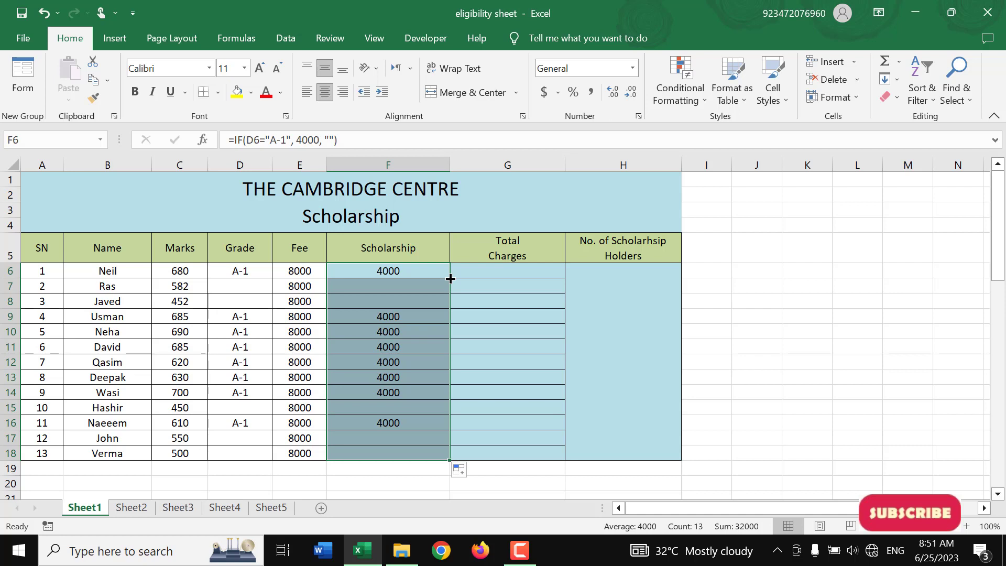
# Change the value-if-false argument of the scholarship formula in F6 to "not Eligible"
pyautogui.click(430, 272)
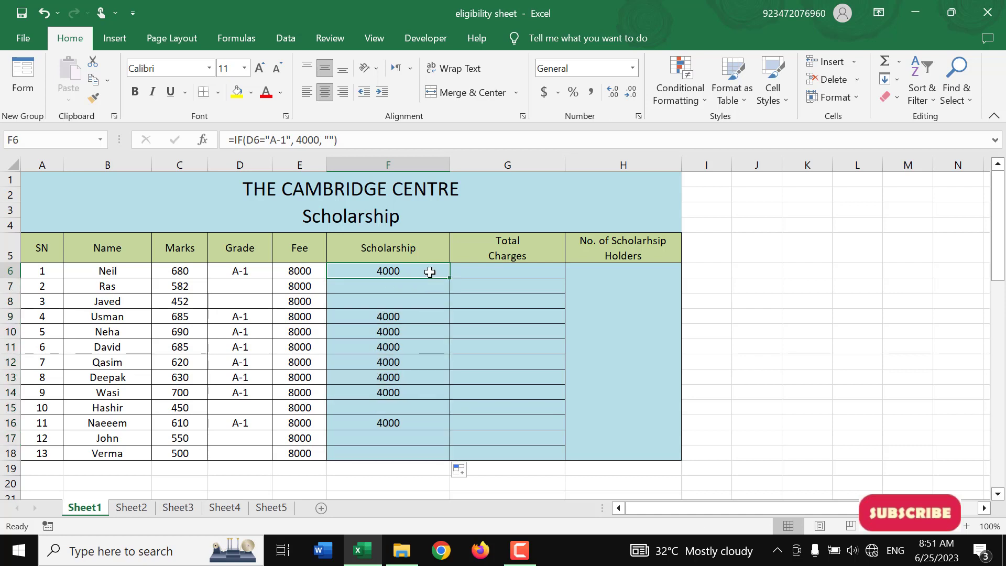
pyautogui.click(333, 139)
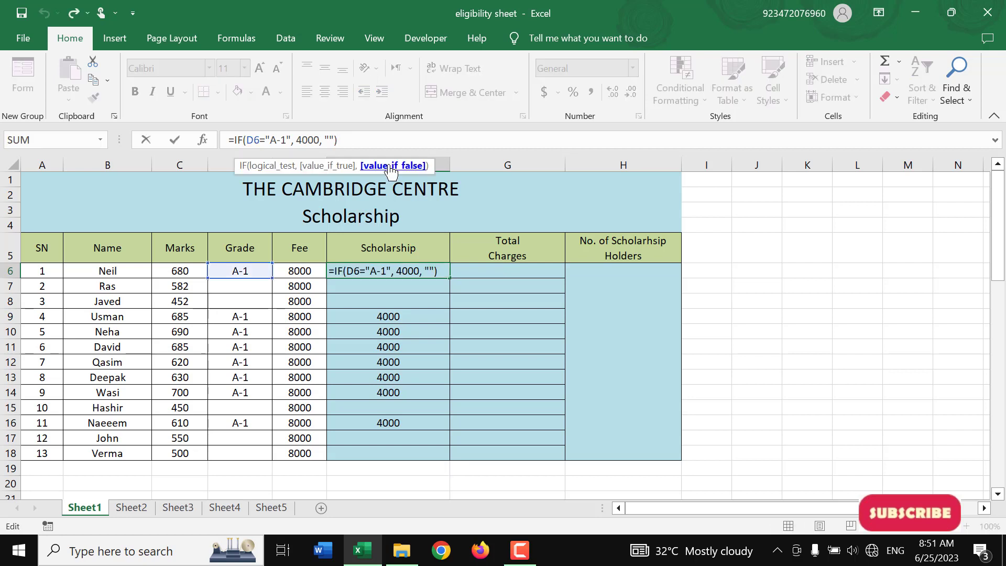
pyautogui.write('not Eli')
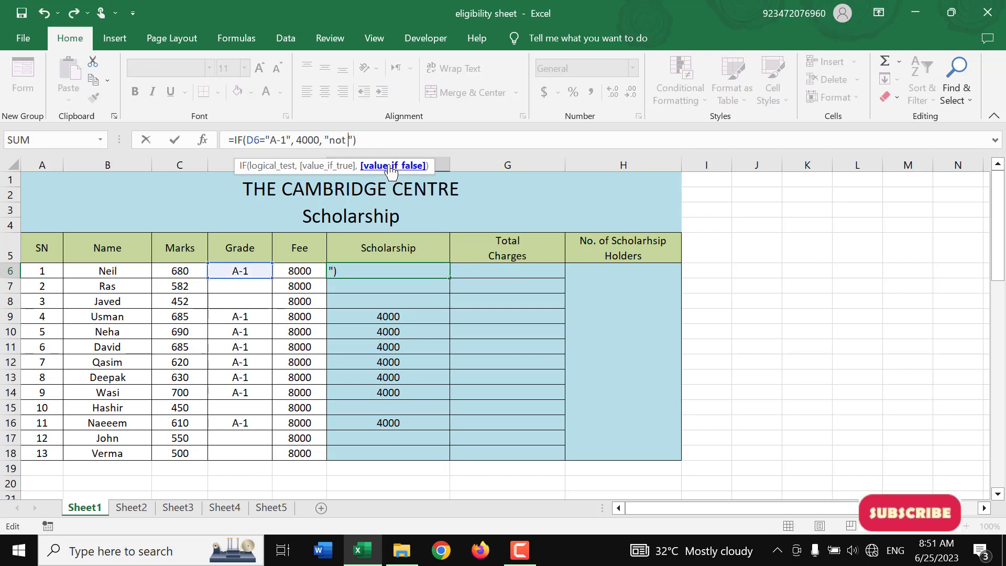
pyautogui.write('gible')
pyautogui.press('Return')
pyautogui.press('Up')
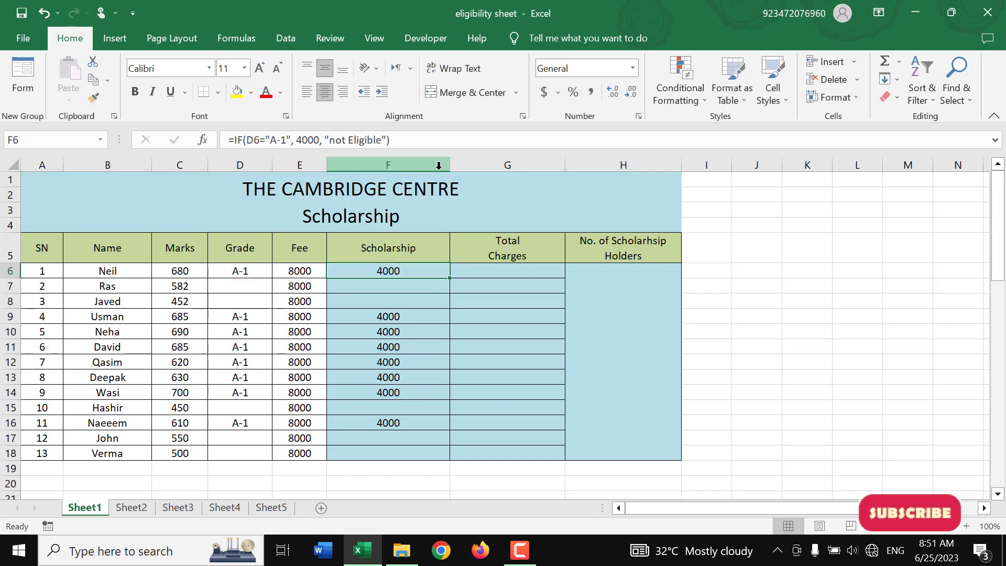
# Fill the updated scholarship formula from F6 down the Scholarship column through F18
pyautogui.doubleClick(452, 278)
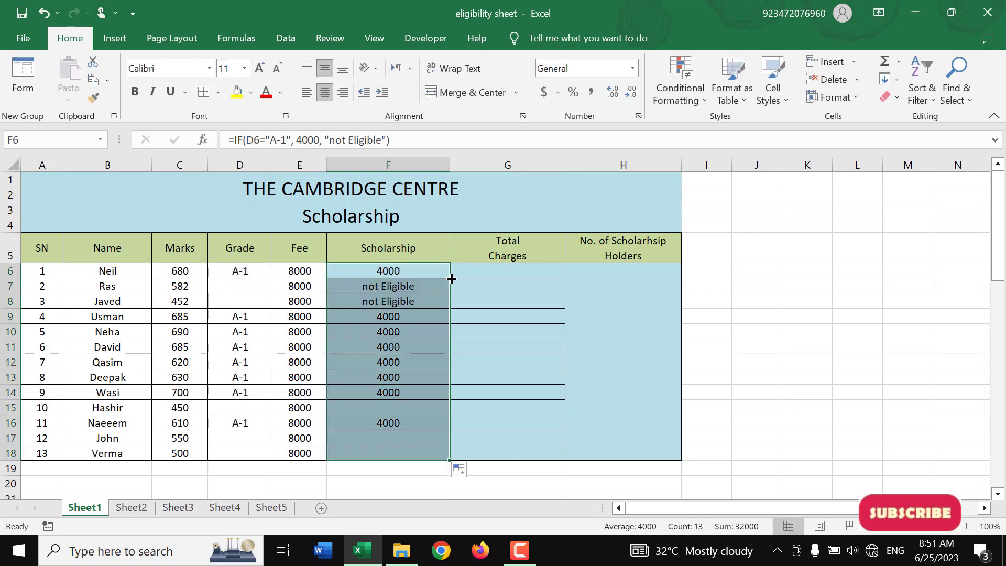
pyautogui.click(414, 286)
pyautogui.click(416, 304)
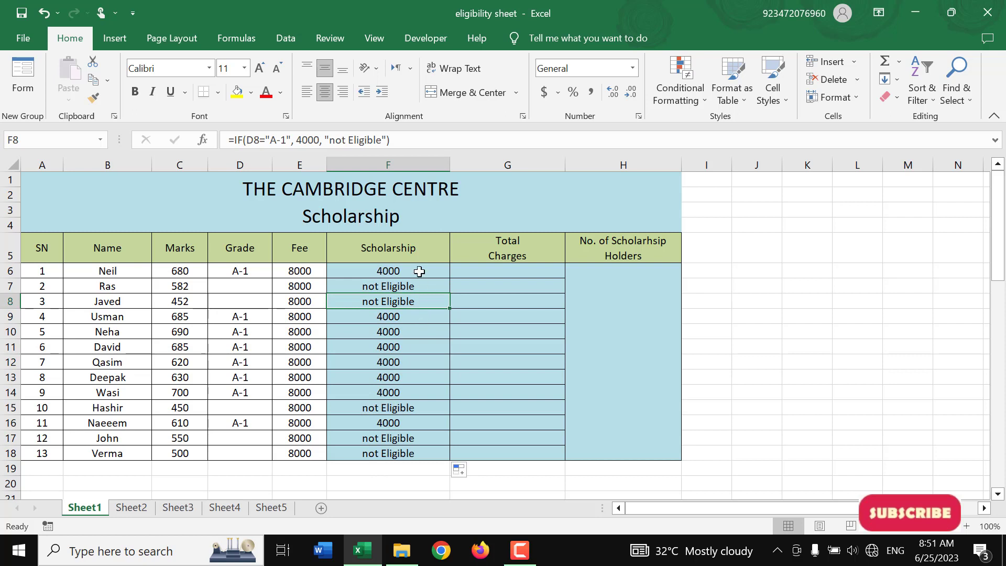
# Add an Equal To conditional formatting rule on F6:F18 that highlights 4000 with Green Fill with Dark Green Text
pyautogui.moveTo(414, 269); pyautogui.dragTo(415, 449)
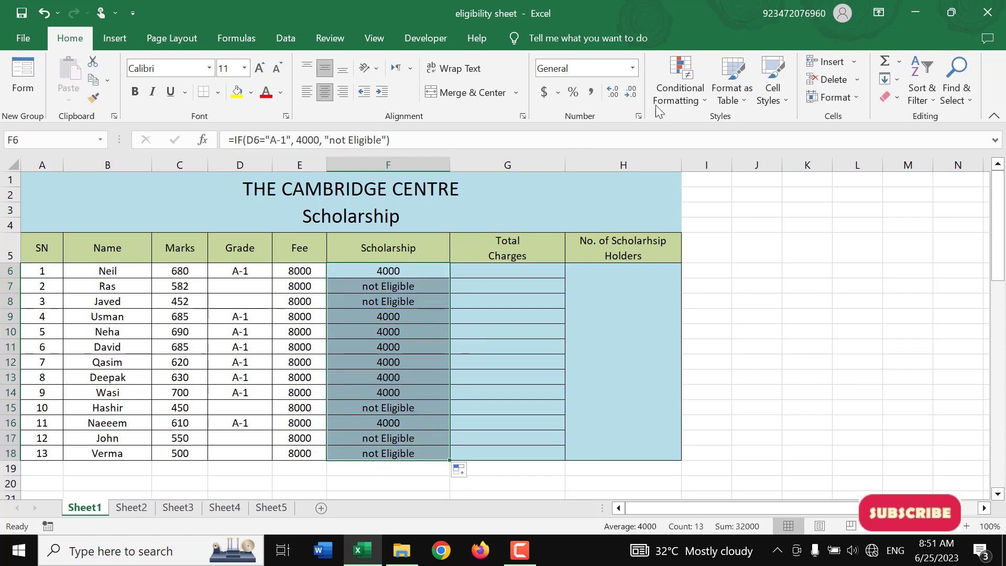
pyautogui.click(675, 94)
pyautogui.moveTo(715, 131)
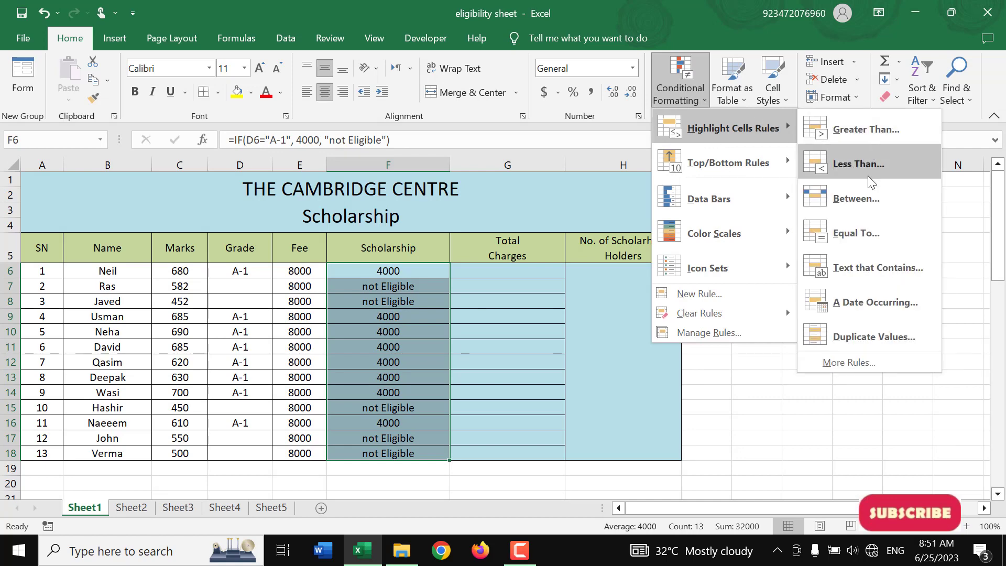
pyautogui.click(869, 235)
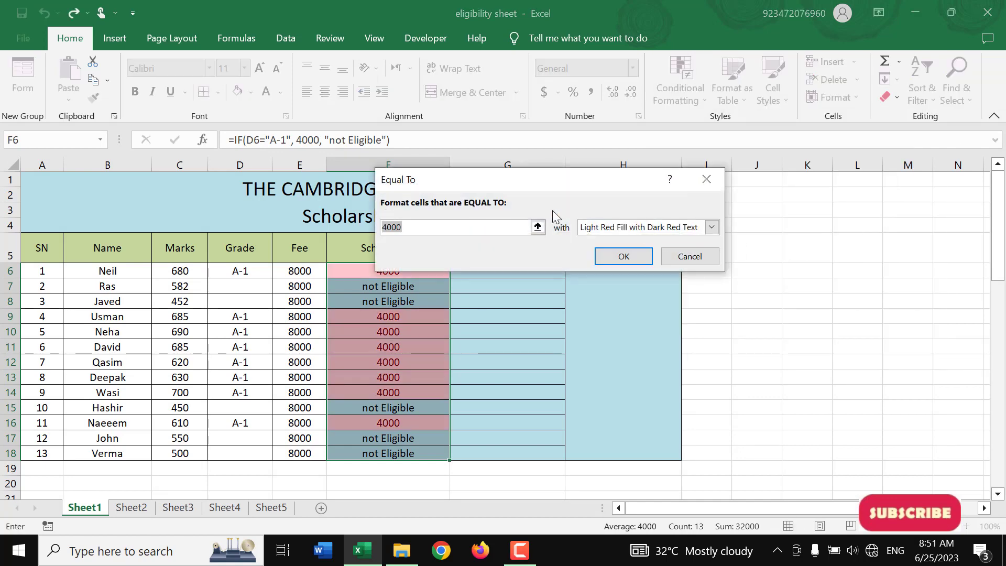
pyautogui.click(632, 229)
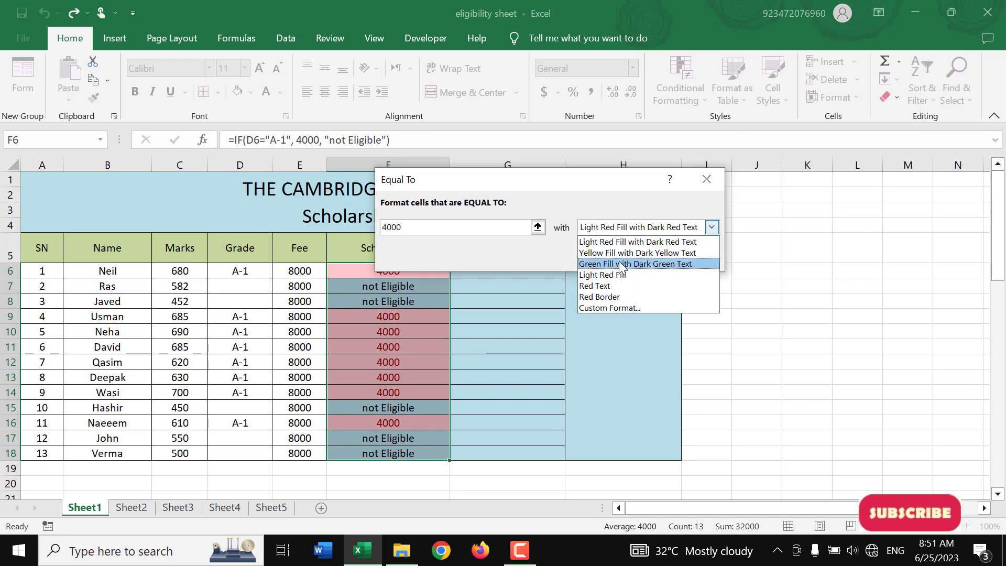
pyautogui.click(622, 264)
pyautogui.click(622, 262)
pyautogui.click(422, 346)
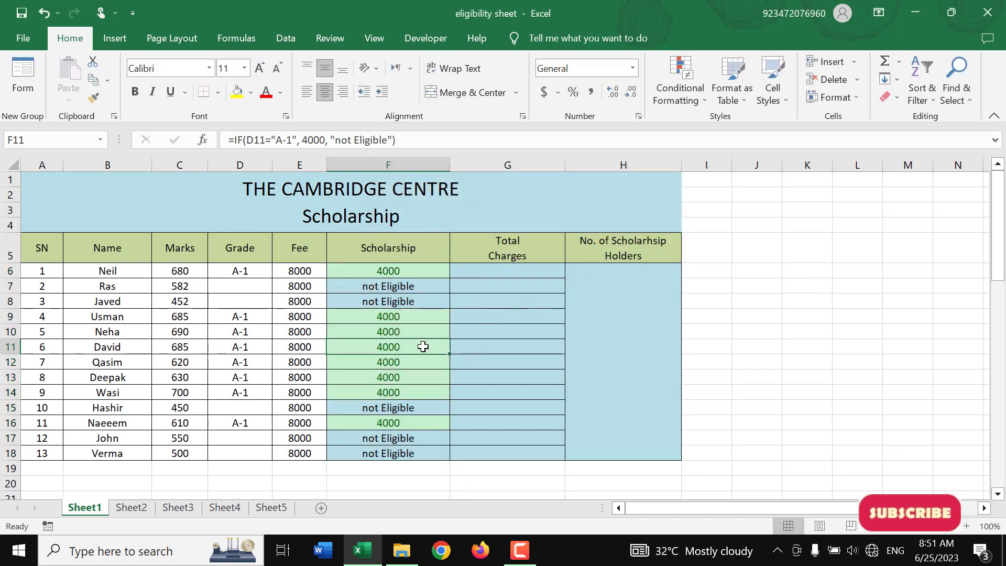
pyautogui.click(418, 271)
pyautogui.click(401, 350)
# Change the fill colour of the table's header row A5:H5 to light red
pyautogui.moveTo(29, 247); pyautogui.dragTo(597, 246)
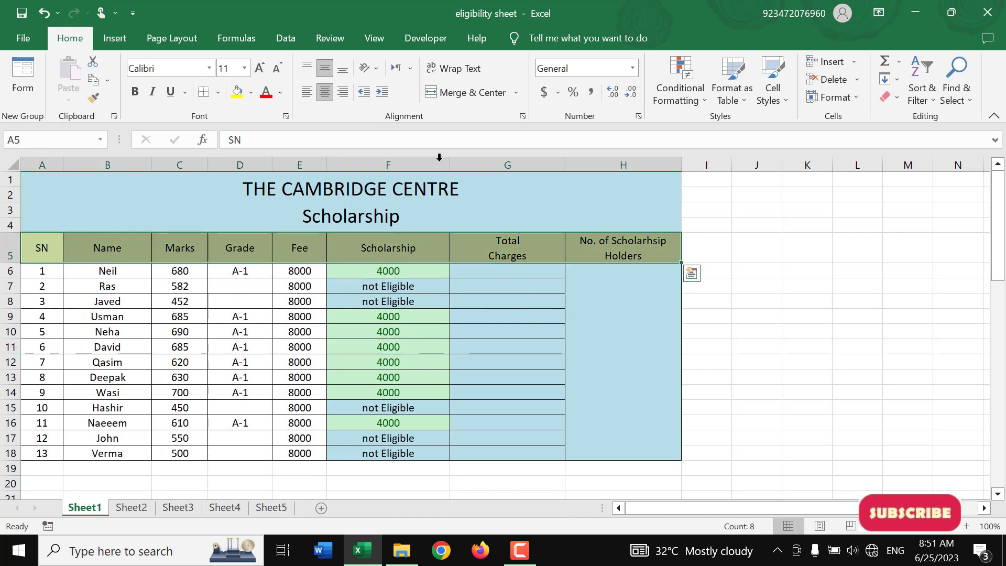
pyautogui.click(251, 93)
pyautogui.click(304, 148)
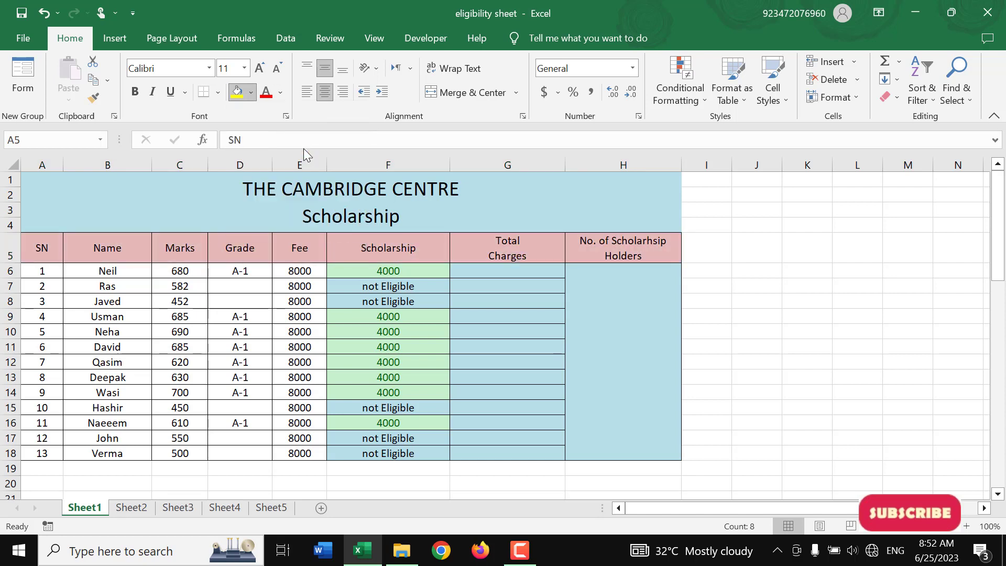
pyautogui.click(398, 362)
pyautogui.click(400, 268)
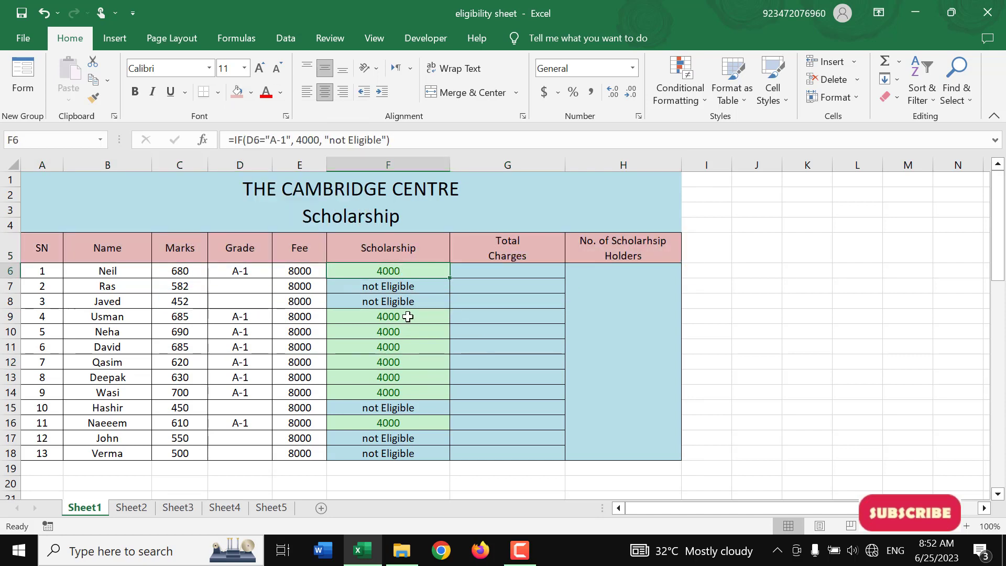
pyautogui.click(408, 317)
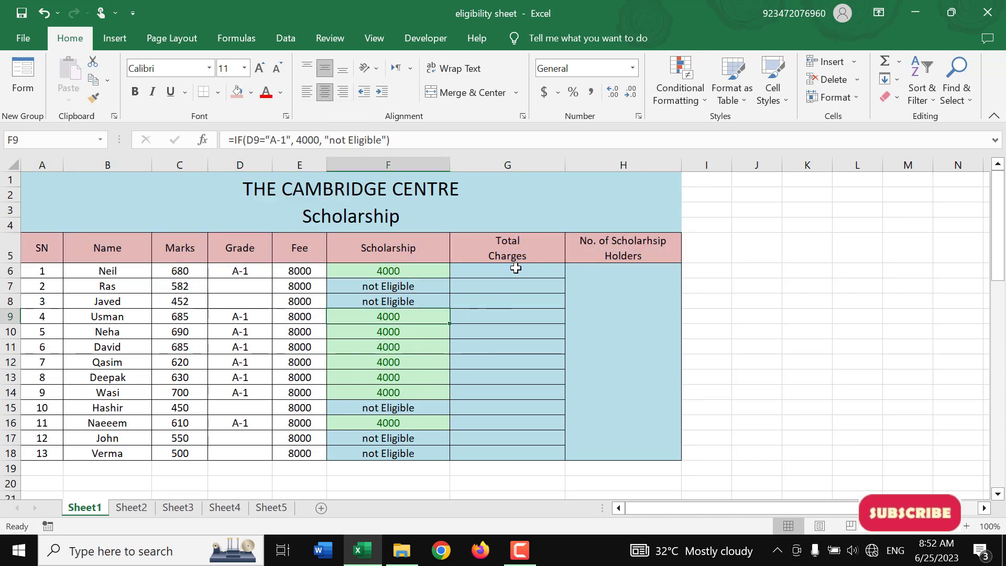
# Try to calculate the Total Charges with =E6-F6 in G6 and fill it down through G18
pyautogui.click(515, 268)
pyautogui.write('=')
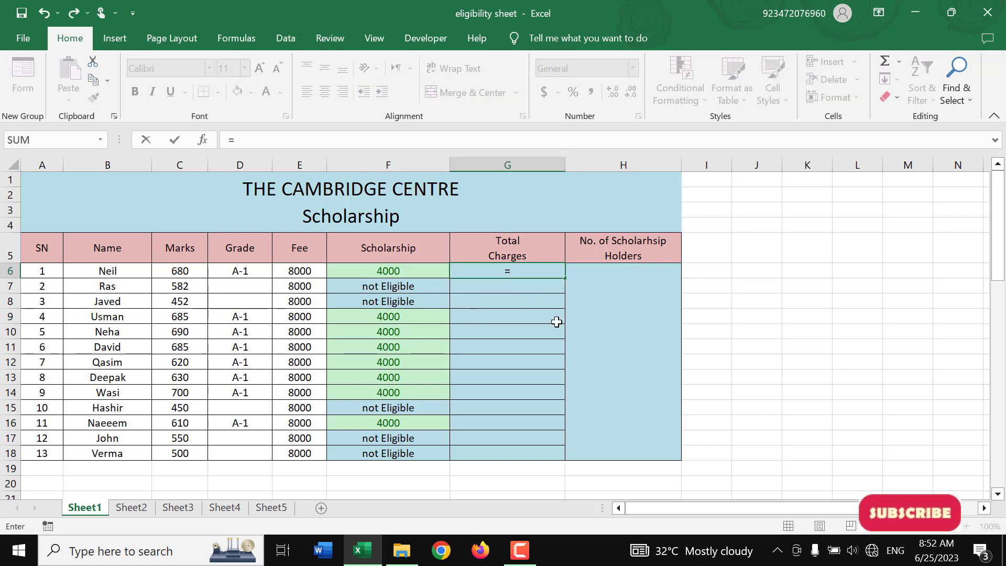
pyautogui.press('Left')
pyautogui.press('Left')
pyautogui.write('-')
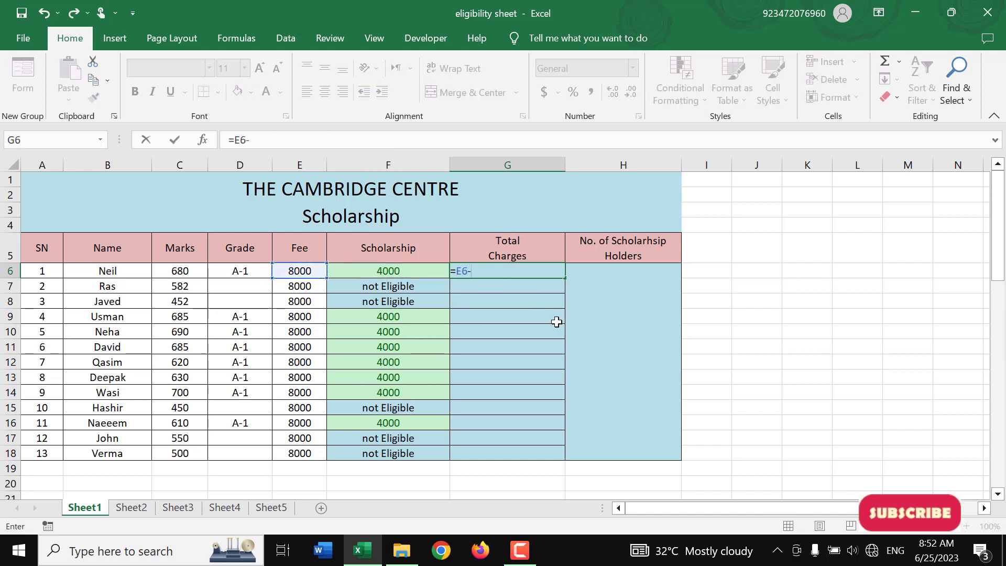
pyautogui.press('Left')
pyautogui.press('Return')
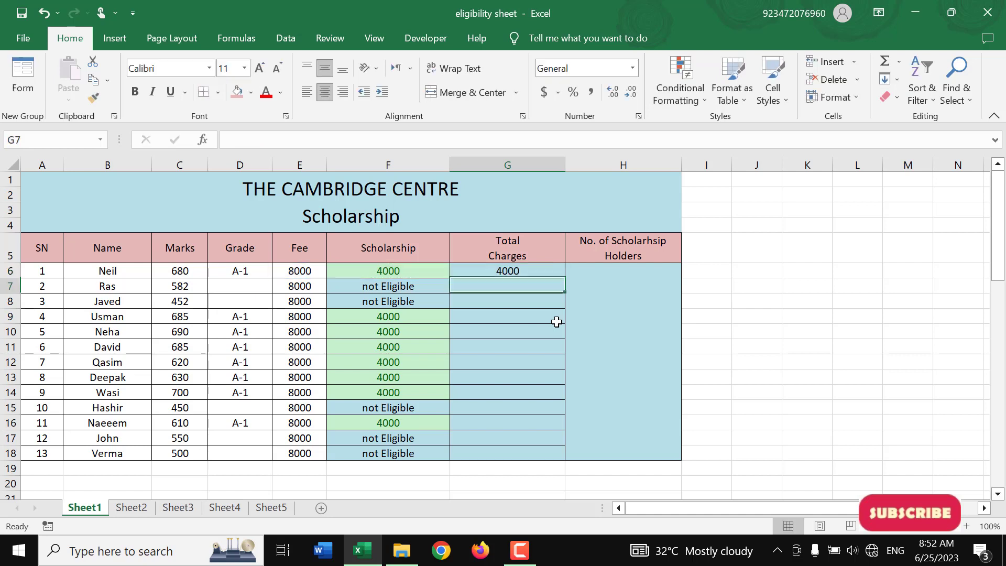
pyautogui.press('Up')
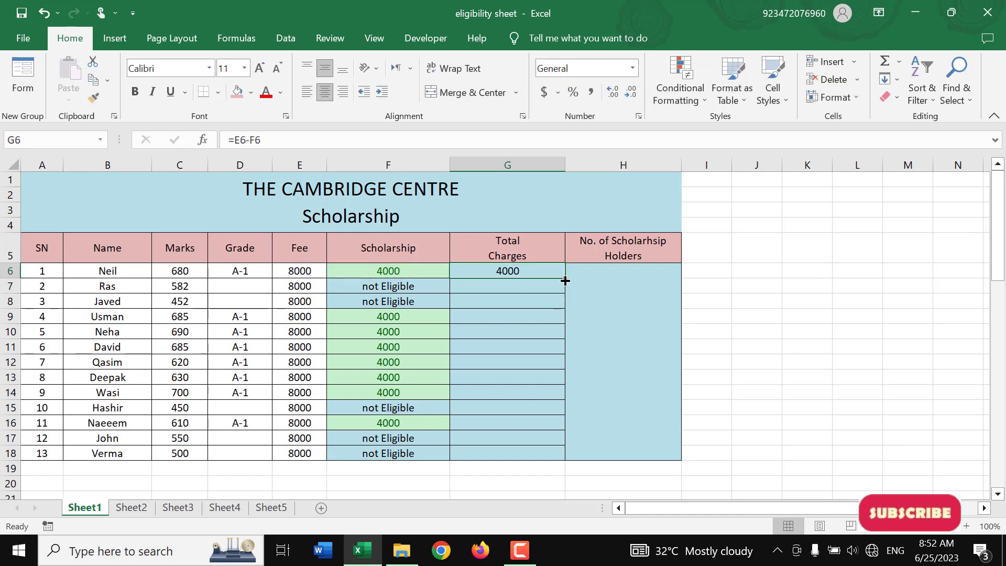
pyautogui.moveTo(566, 283); pyautogui.dragTo(550, 447)
pyautogui.click(530, 269)
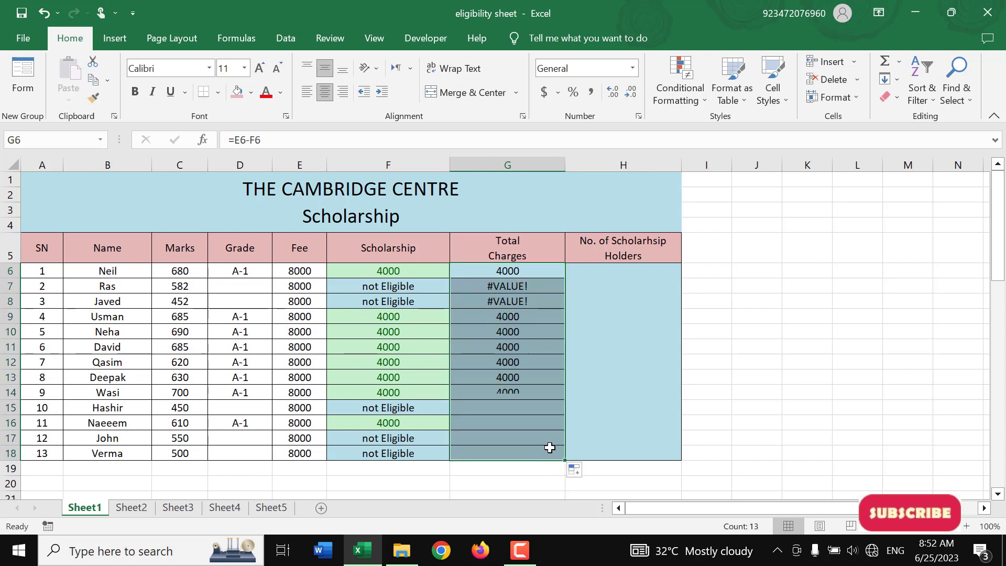
# Compare the Fee, Scholarship and Total Charges cells of eligible and not Eligible students in the first rows
pyautogui.moveTo(506, 287); pyautogui.dragTo(412, 302)
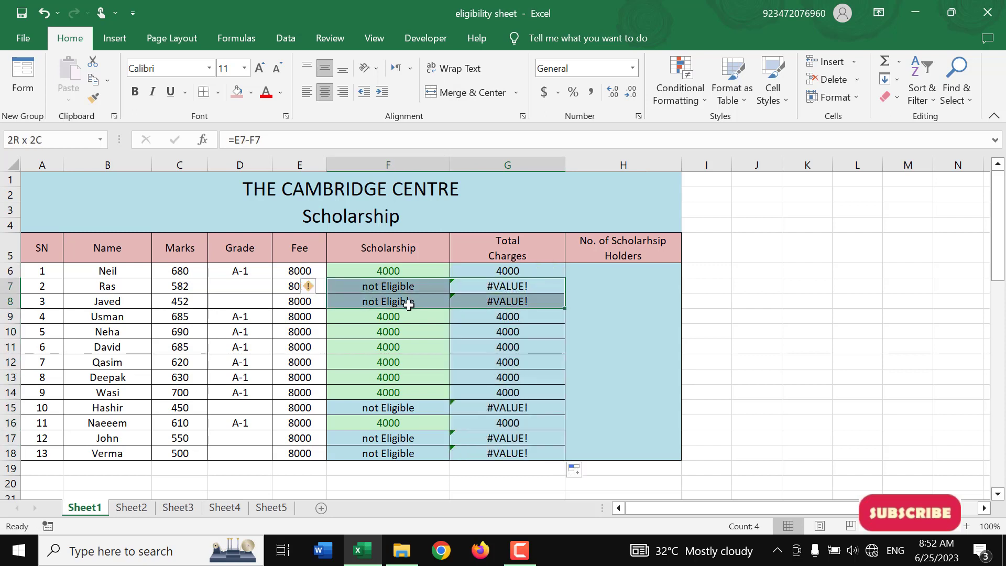
pyautogui.click(287, 285)
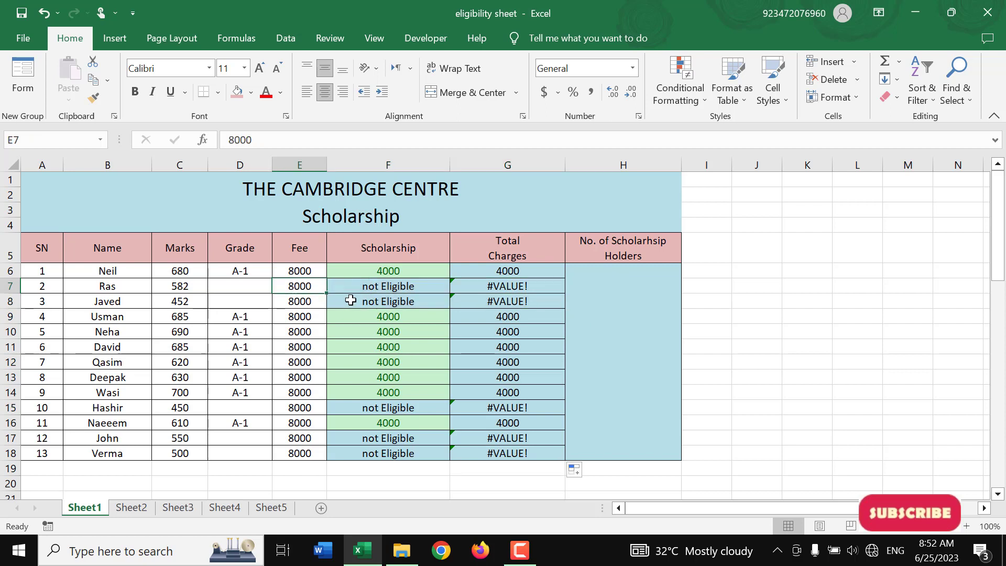
pyautogui.click(373, 285)
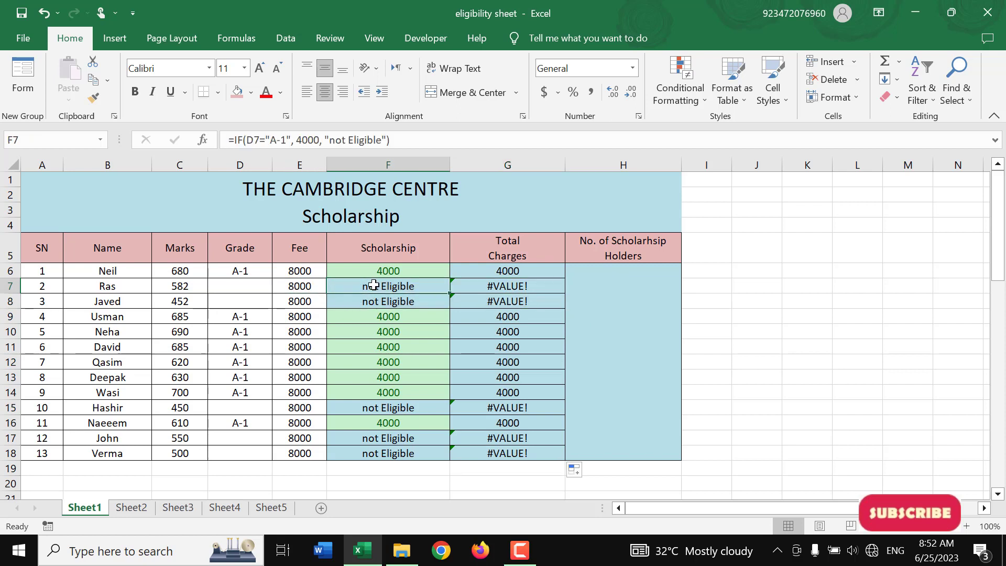
pyautogui.click(309, 285)
pyautogui.click(385, 288)
pyautogui.click(311, 286)
pyautogui.click(297, 271)
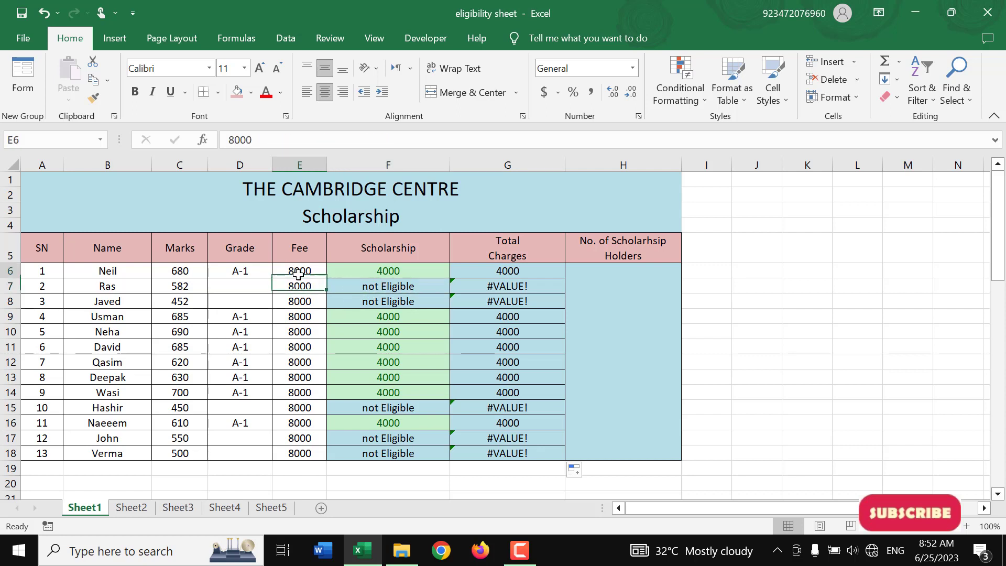
pyautogui.click(367, 274)
pyautogui.click(485, 269)
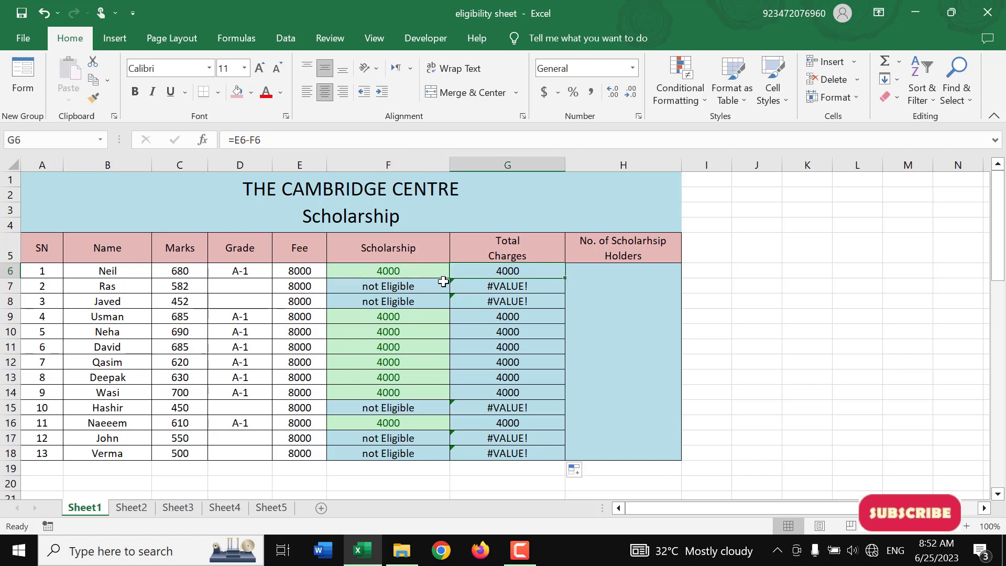
# Clear the subtraction formulas from the Total Charges cells G6:G18
pyautogui.moveTo(427, 285); pyautogui.dragTo(506, 454)
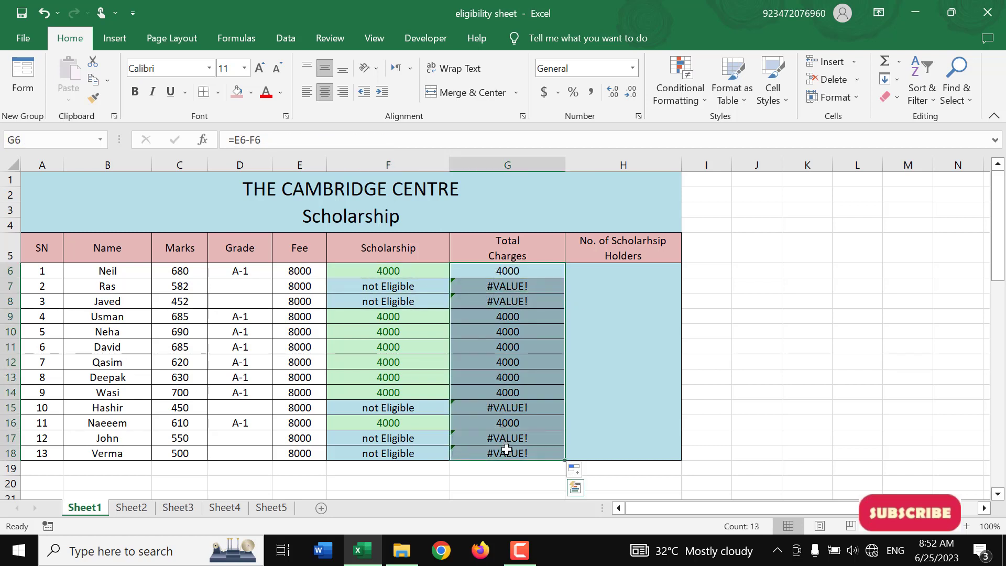
pyautogui.press('Delete')
pyautogui.click(529, 283)
# Start an IF formula in G6 with ISNUMBER(F6) as its logical test
pyautogui.click(524, 274)
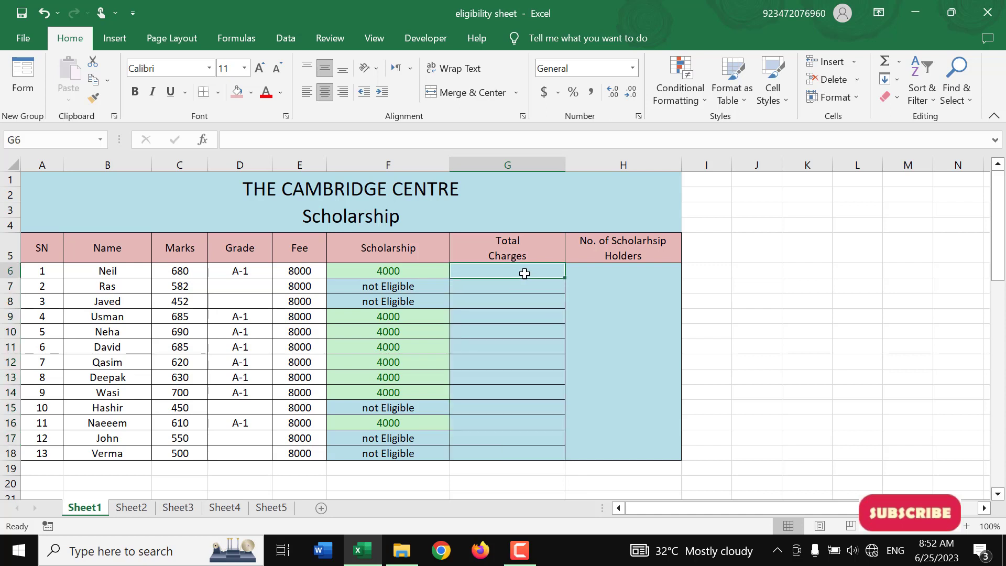
pyautogui.write('=i')
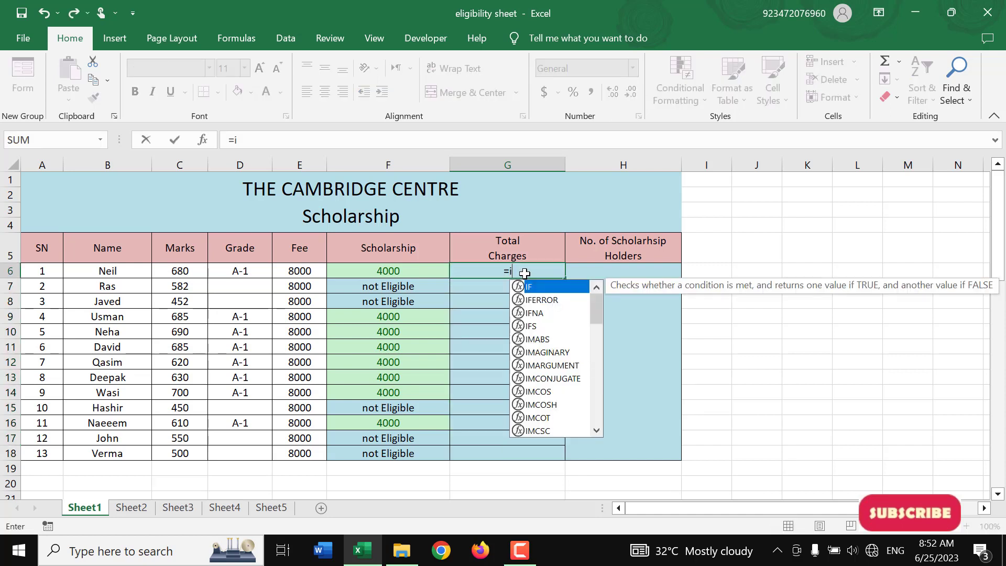
pyautogui.write('f(isnu')
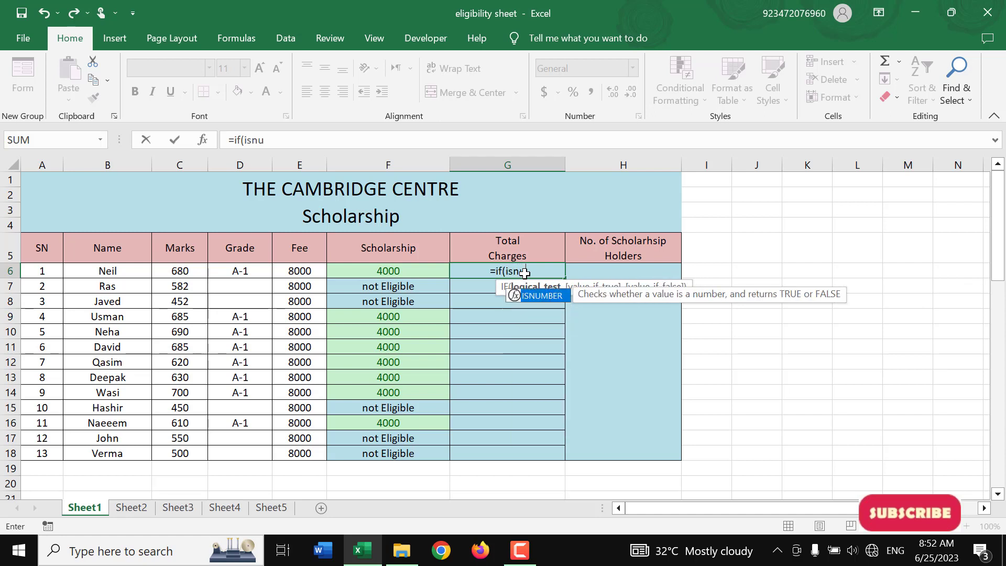
pyautogui.write('mber(')
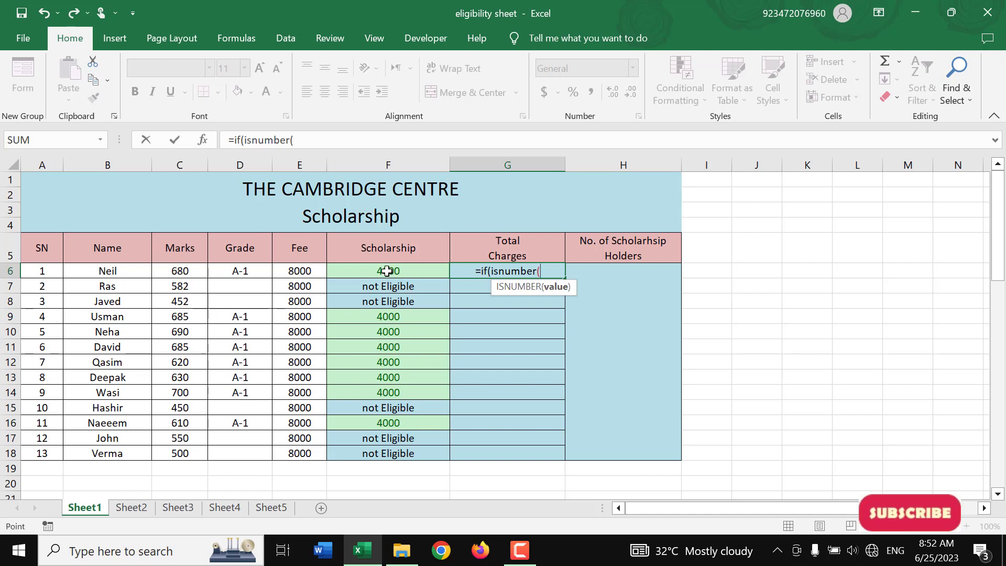
pyautogui.click(386, 271)
pyautogui.write('),')
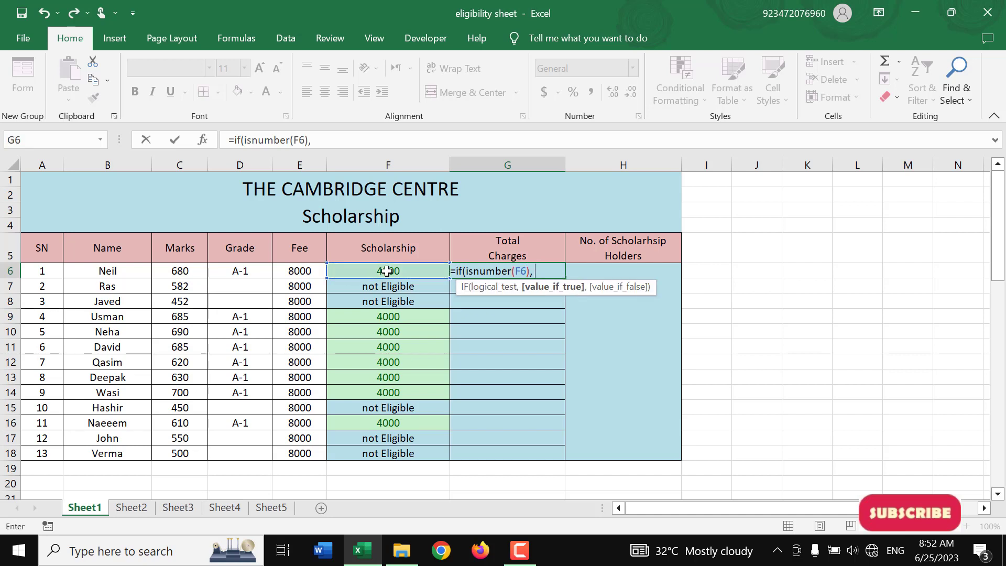
# Complete the G6 formula with E6-F6 if true and F6 if false, and fill it down through G18
pyautogui.press('Left')
pyautogui.press('Left')
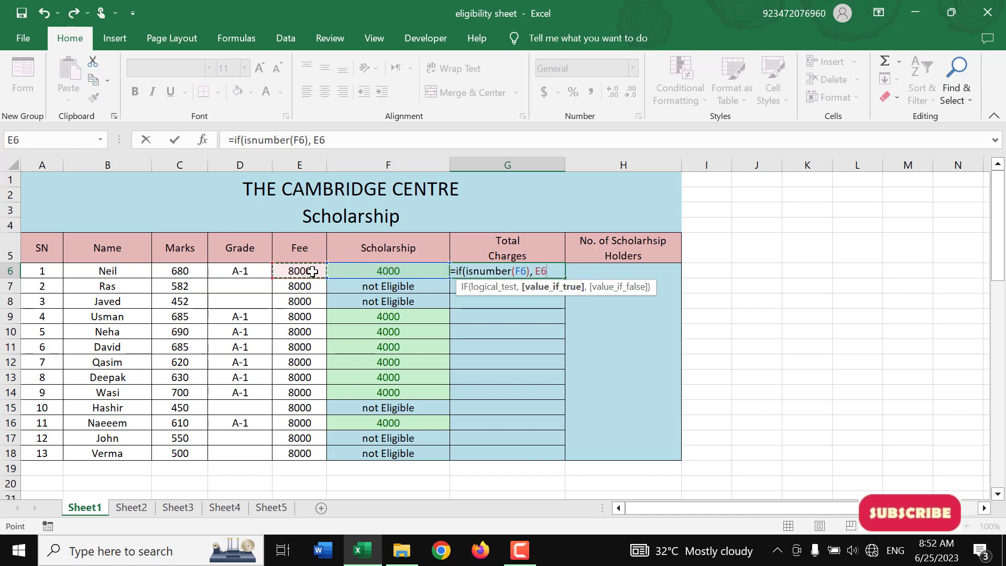
pyautogui.write('-')
pyautogui.press('Left')
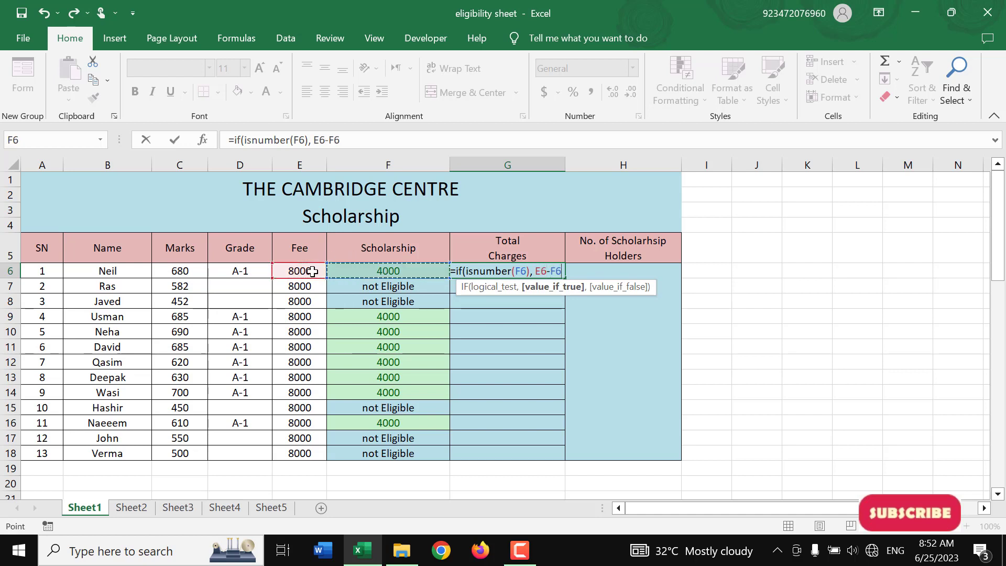
pyautogui.write(',')
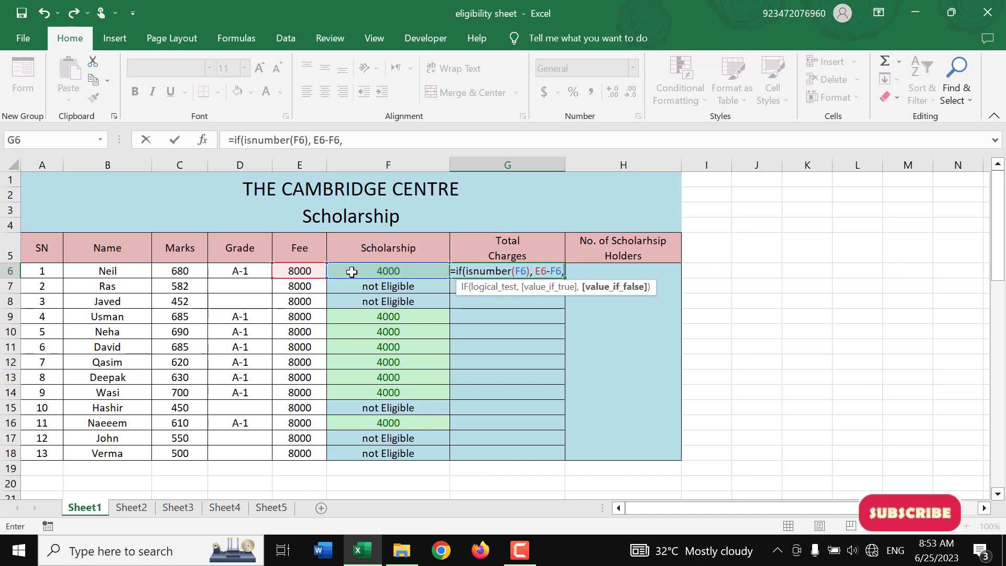
pyautogui.press('Left')
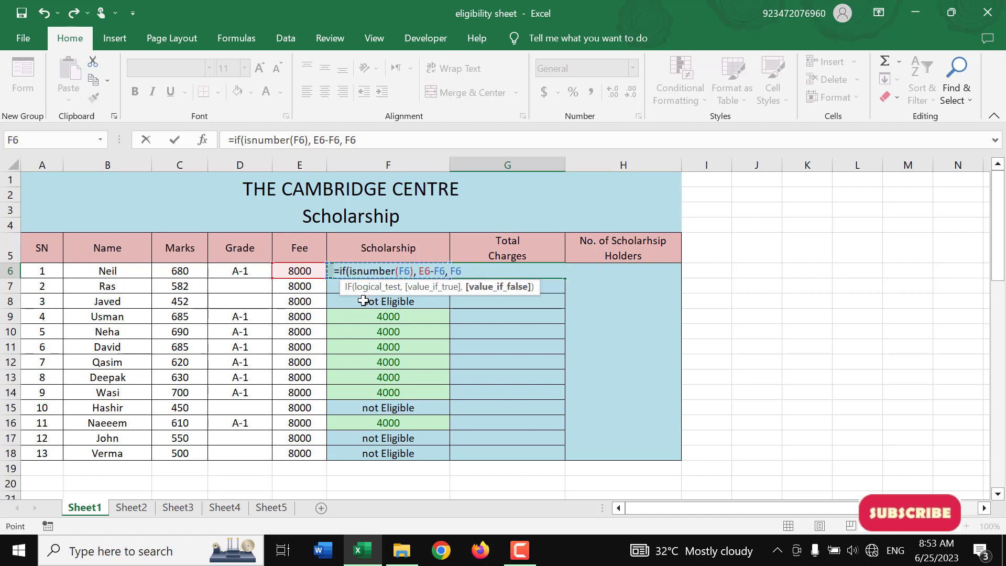
pyautogui.press('Return')
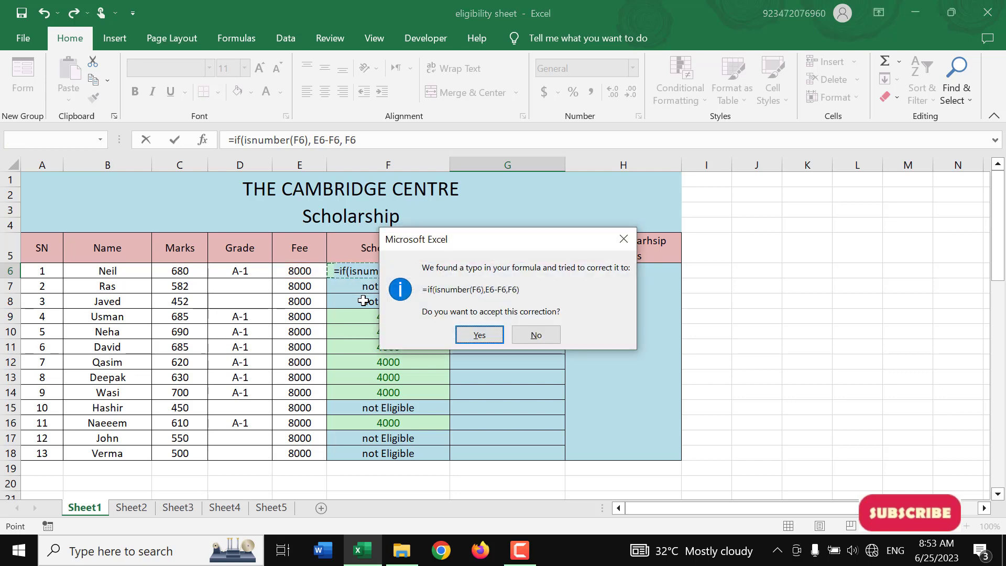
pyautogui.press('Return')
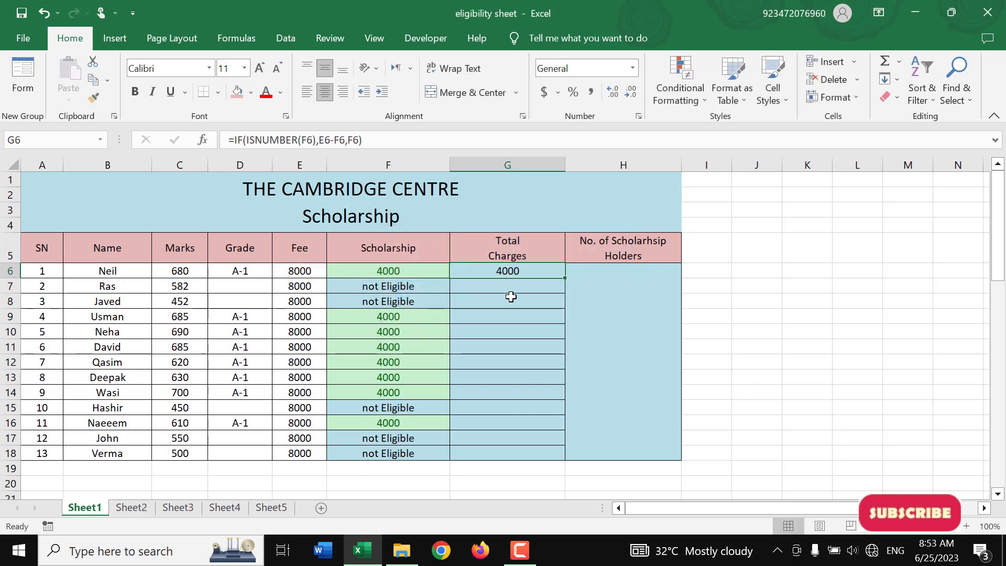
pyautogui.moveTo(565, 281); pyautogui.dragTo(558, 459)
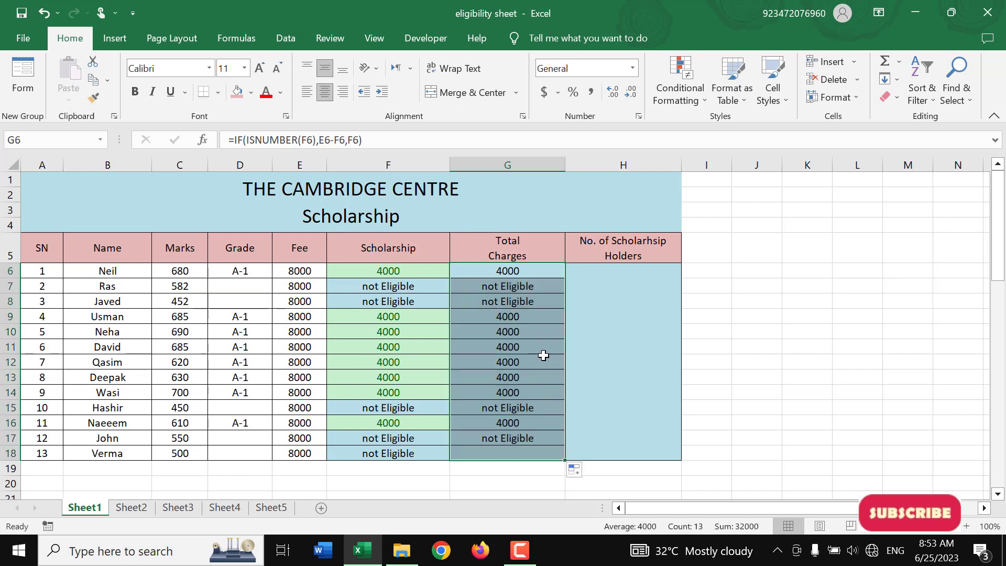
pyautogui.click(522, 271)
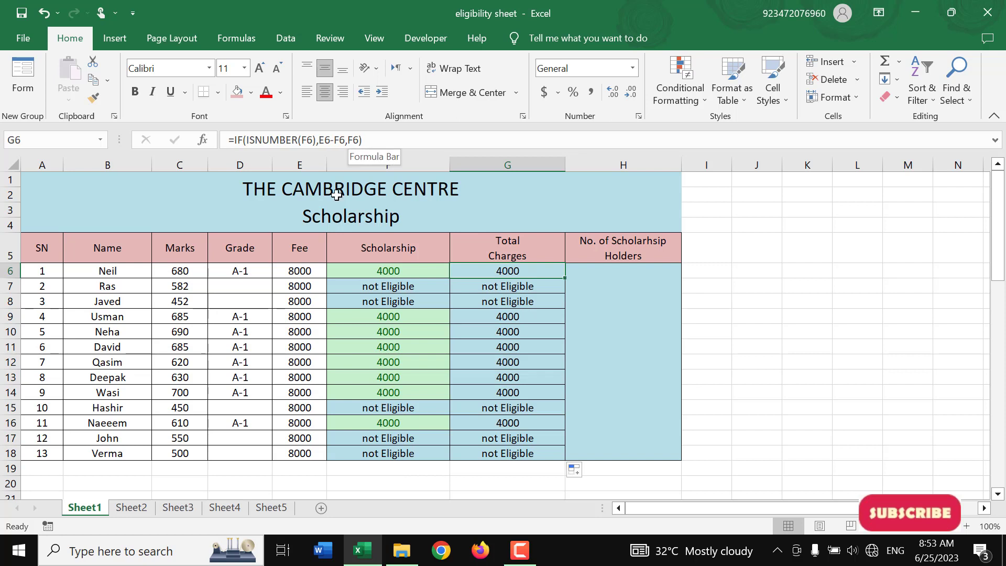
# Change the false value of the G6 IF formula to E6 and fill the formula down through G18
pyautogui.click(354, 140)
pyautogui.press('BackSpace')
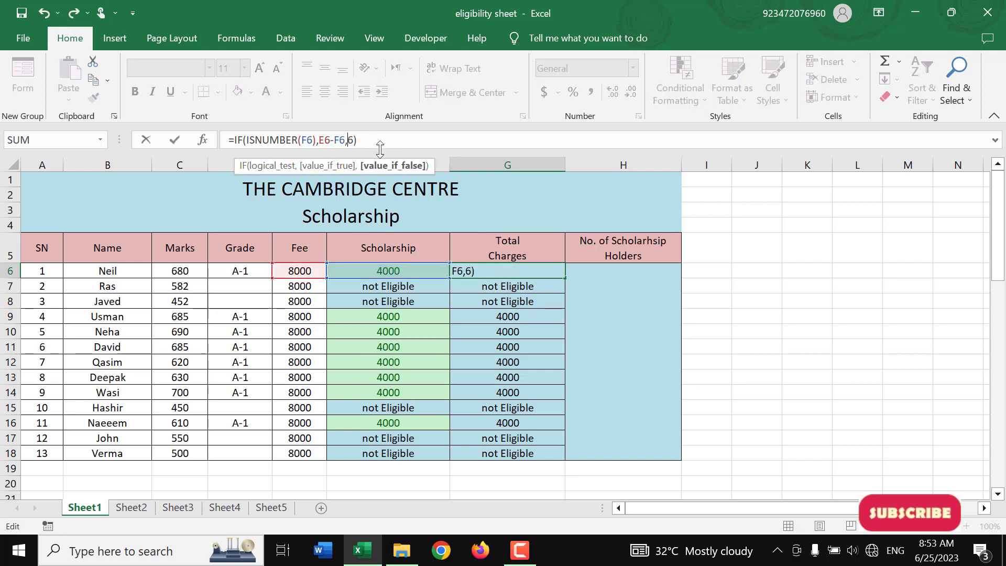
pyautogui.press('Return')
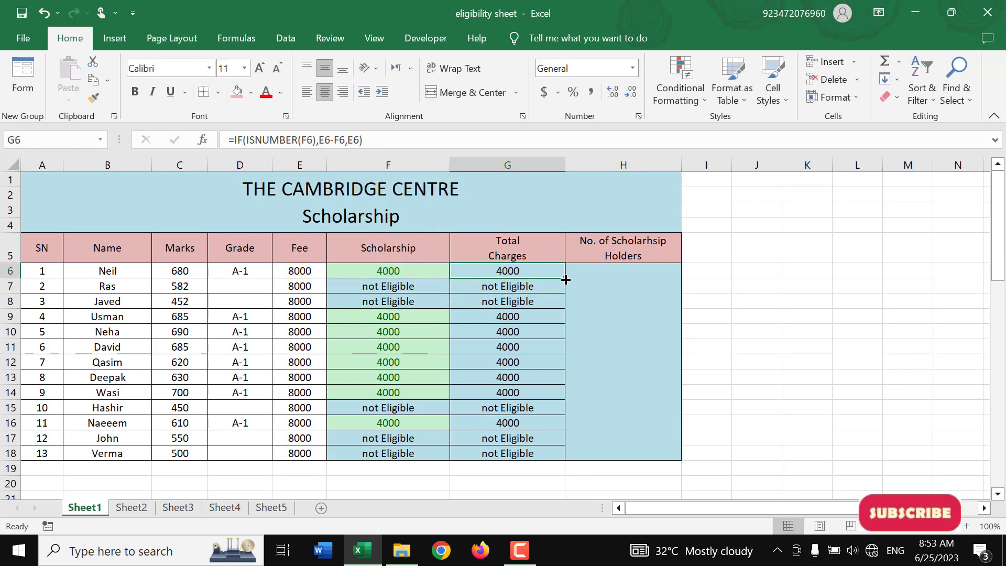
pyautogui.moveTo(566, 278); pyautogui.dragTo(569, 455)
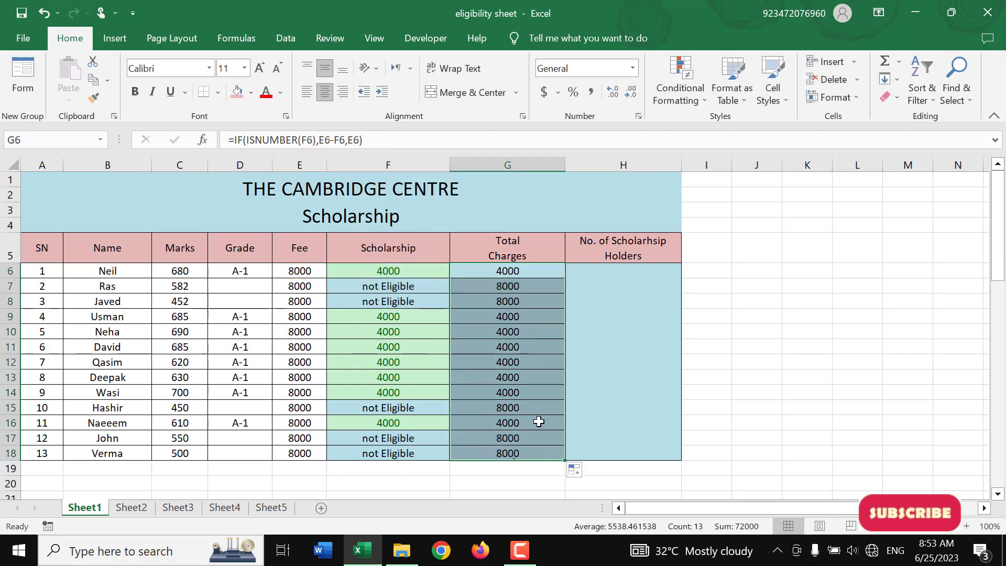
# Highlight the Total Charges cells G6:G18 equal to 4000 with Green Fill with Dark Green Text
pyautogui.moveTo(519, 274); pyautogui.dragTo(528, 454)
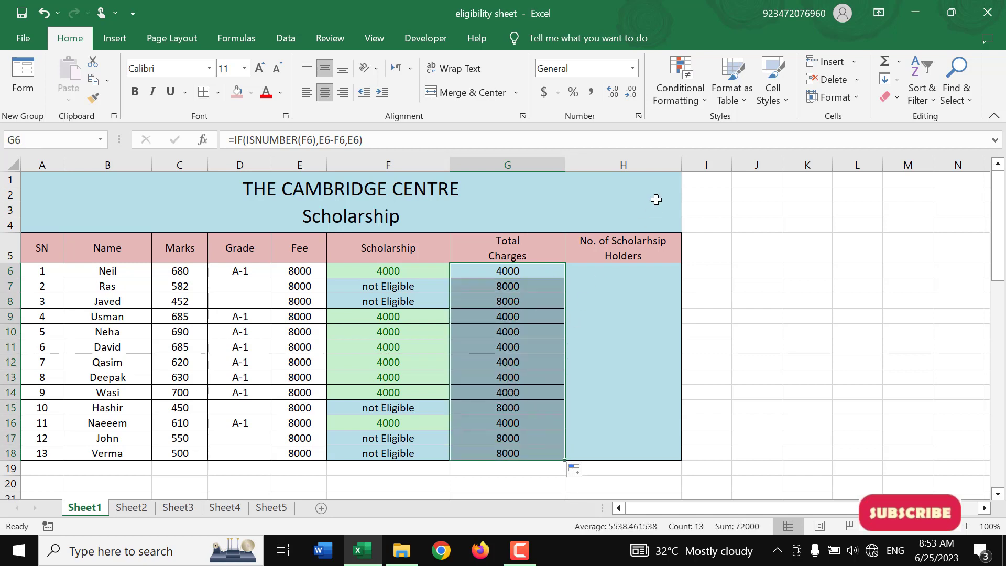
pyautogui.click(680, 95)
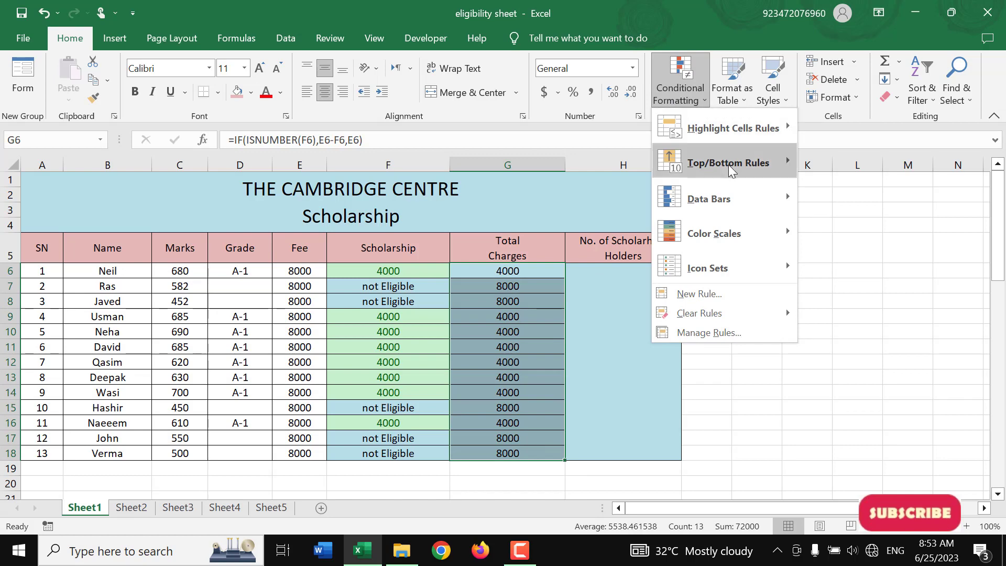
pyautogui.moveTo(762, 138)
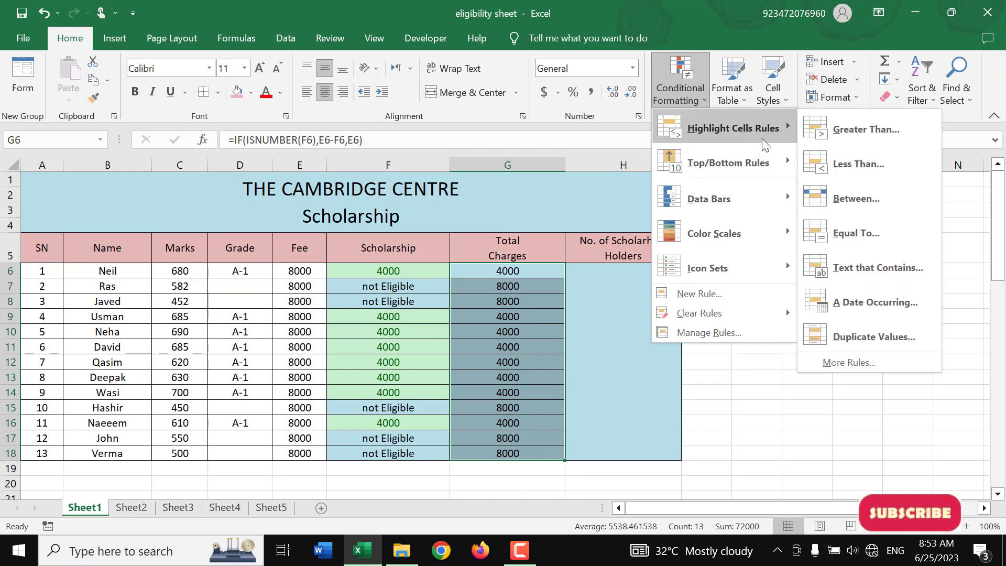
pyautogui.click(854, 236)
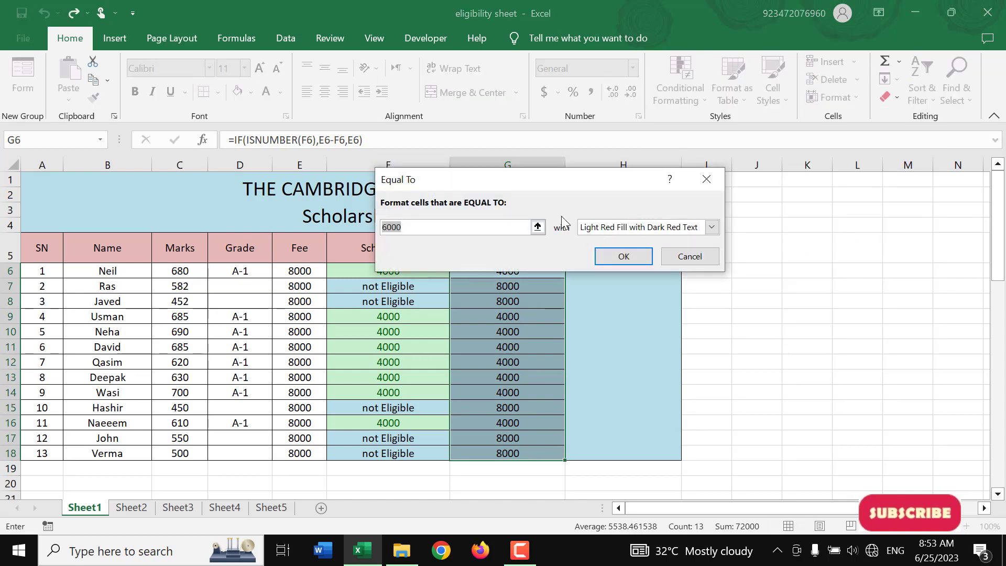
pyautogui.write('4000')
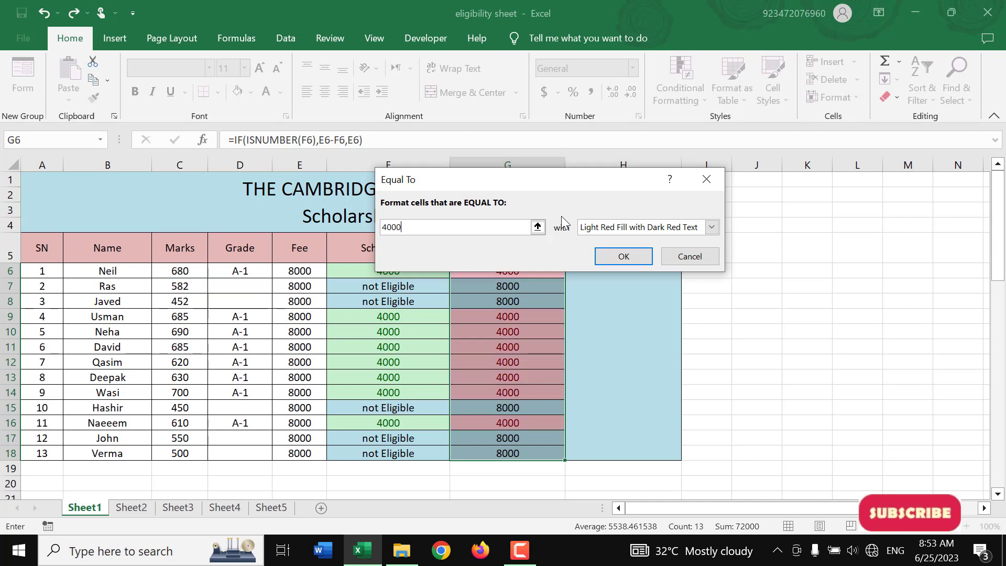
pyautogui.click(595, 227)
pyautogui.click(597, 264)
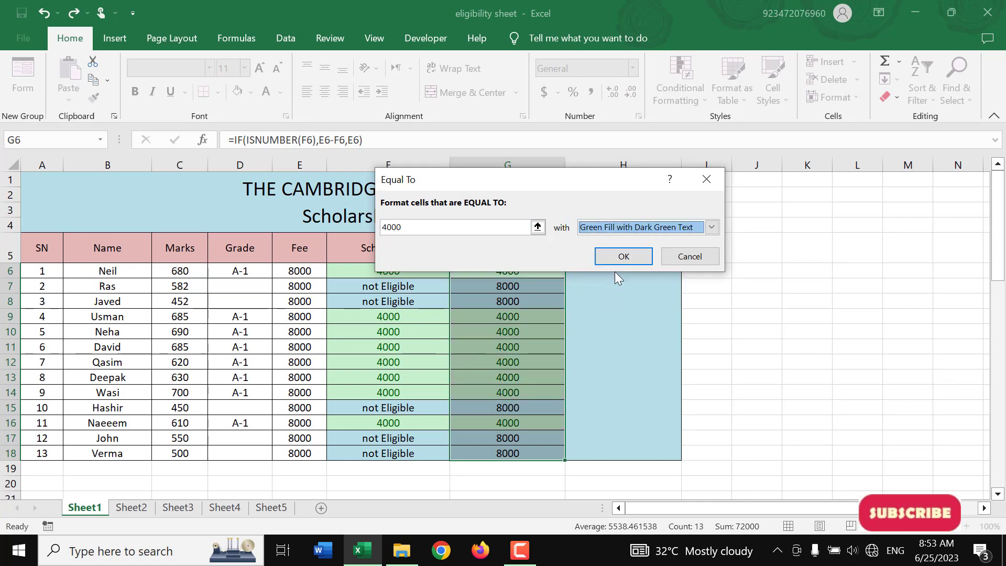
pyautogui.click(621, 254)
# Highlight the Total Charges cells G6:G18 equal to 8000 with Light Red Fill with Dark Red Text
pyautogui.click(530, 330)
pyautogui.moveTo(524, 272); pyautogui.dragTo(531, 450)
pyautogui.click(673, 80)
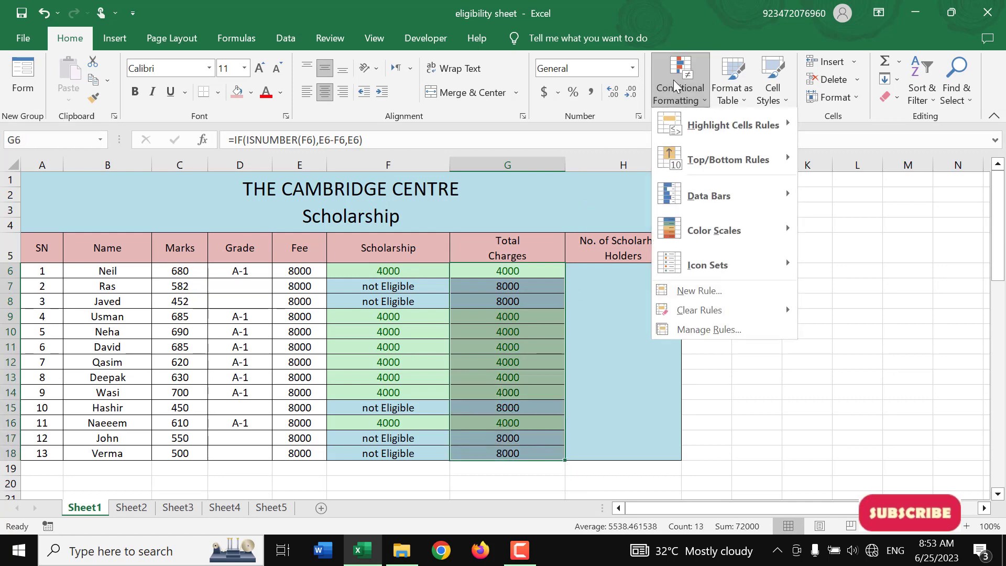
pyautogui.moveTo(697, 128)
pyautogui.click(838, 234)
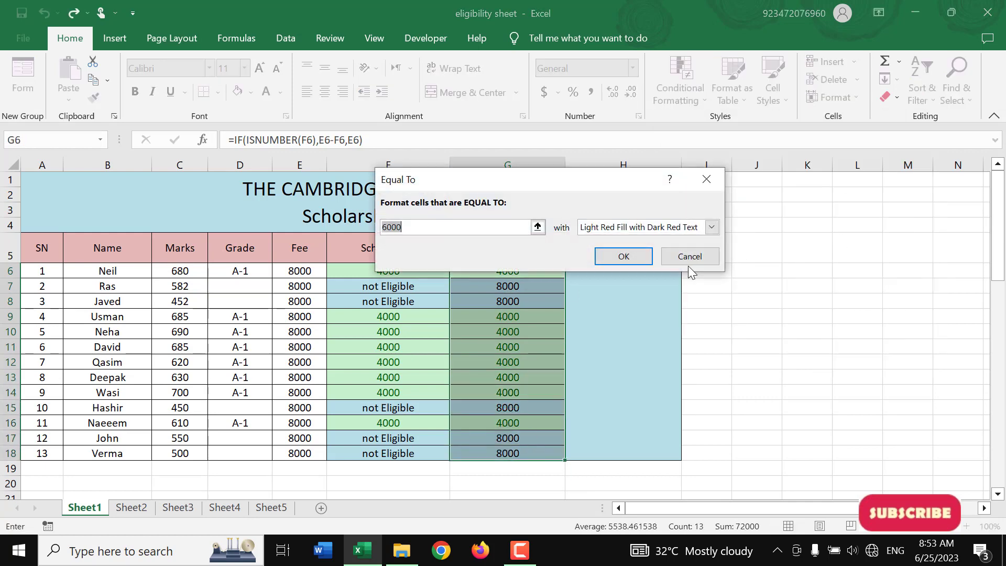
pyautogui.write('8000')
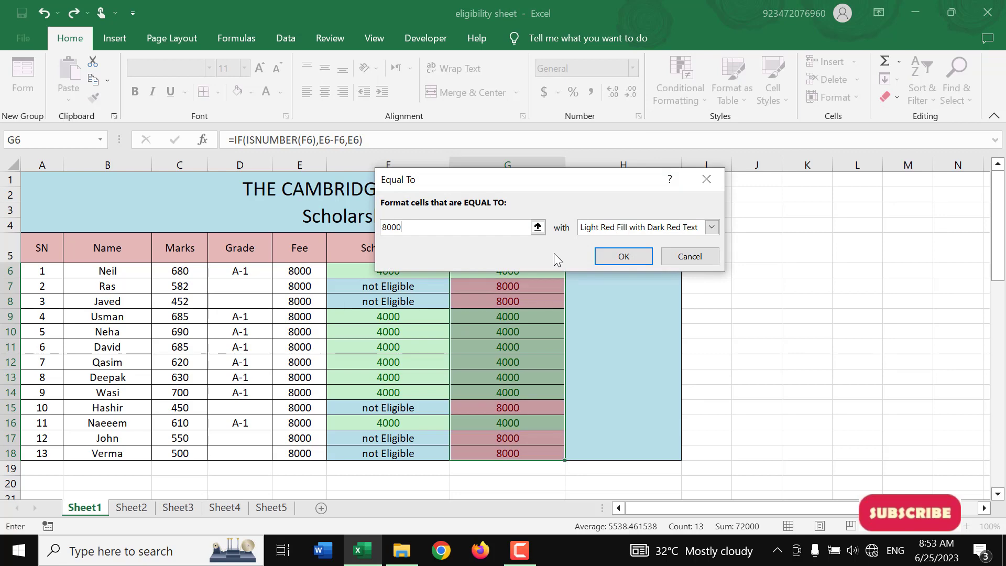
pyautogui.click(625, 256)
pyautogui.click(557, 314)
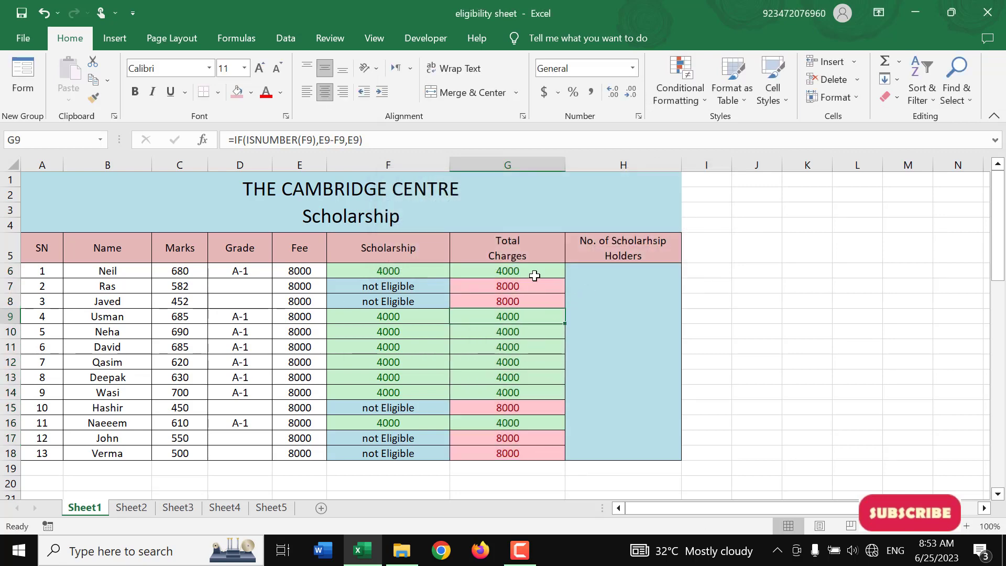
# Clear the Total Charges formulas in G6:G18 and start a new IF formula in G6 with ISNUMBER(F6) as its logical test
pyautogui.moveTo(535, 272); pyautogui.dragTo(526, 452)
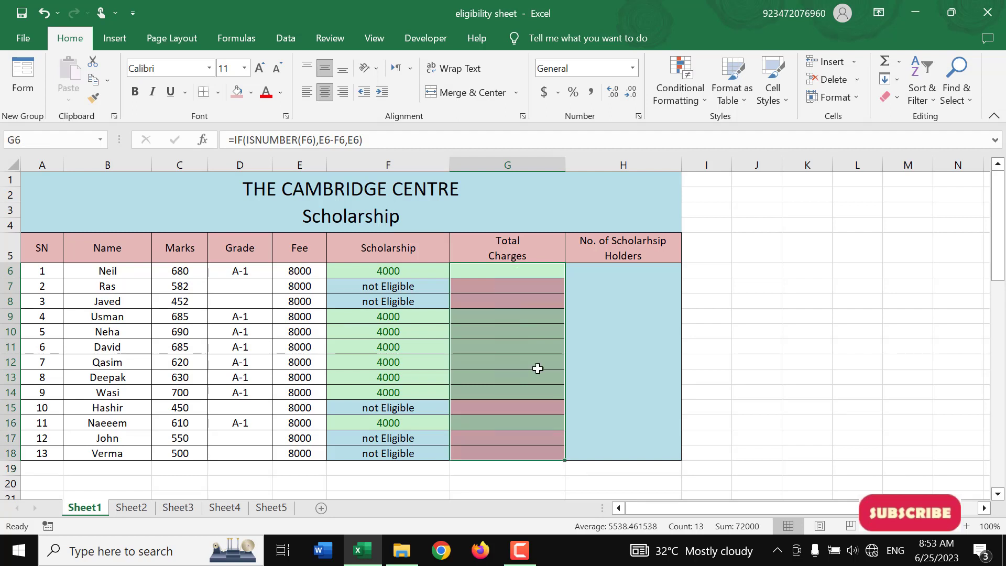
pyautogui.press('Delete')
pyautogui.click(527, 274)
pyautogui.write('=')
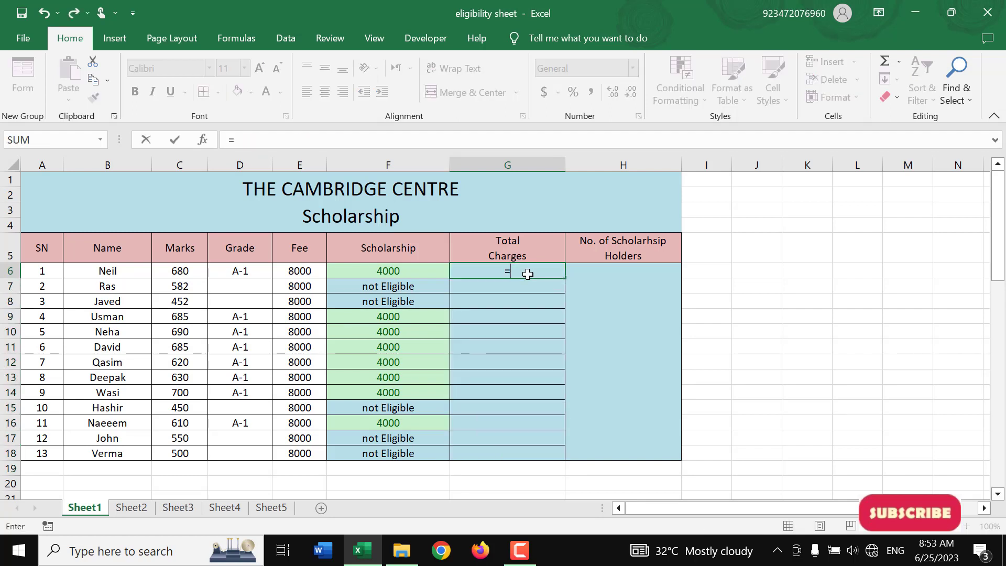
pyautogui.write('if(')
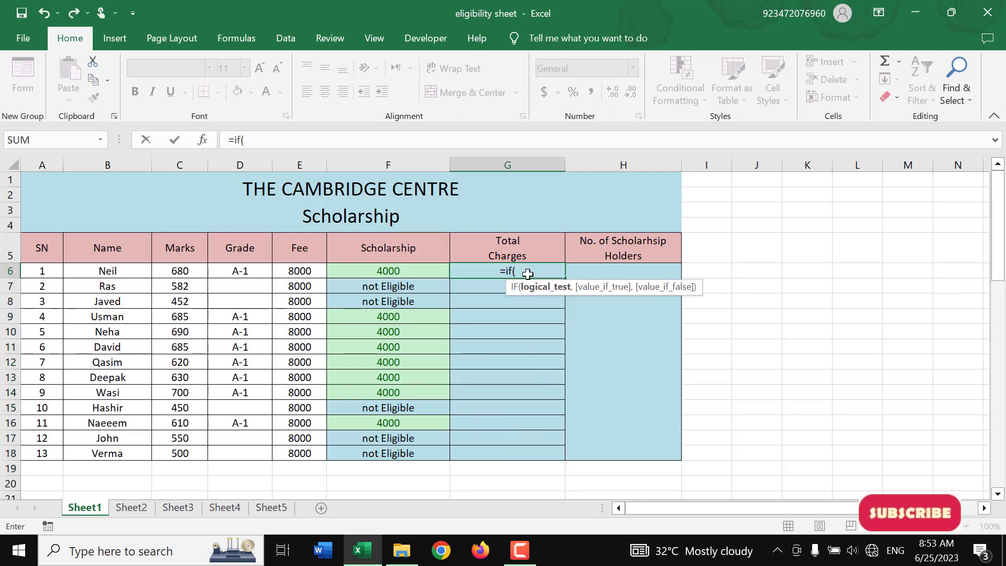
pyautogui.write('isnumber(')
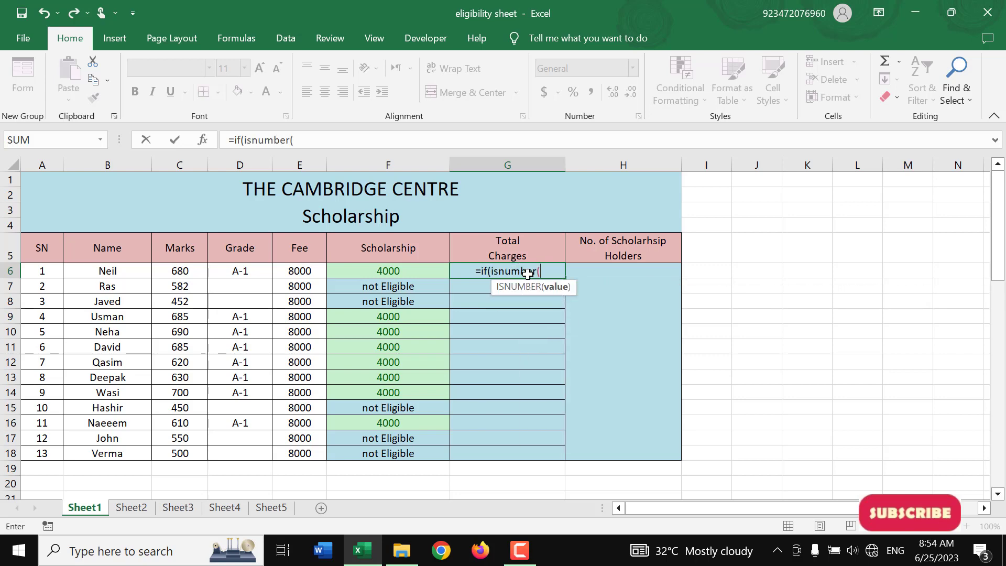
pyautogui.press('Left')
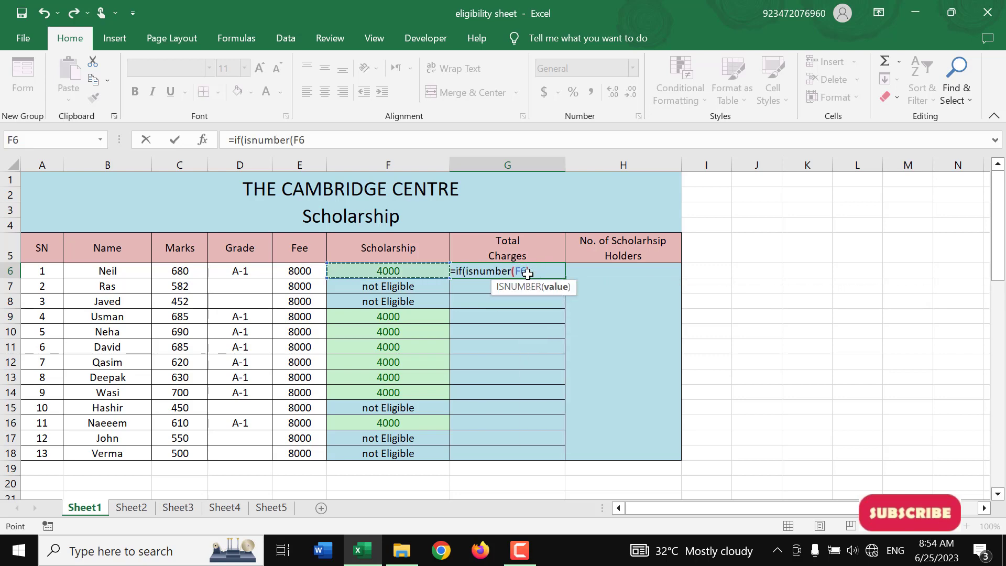
pyautogui.write('),')
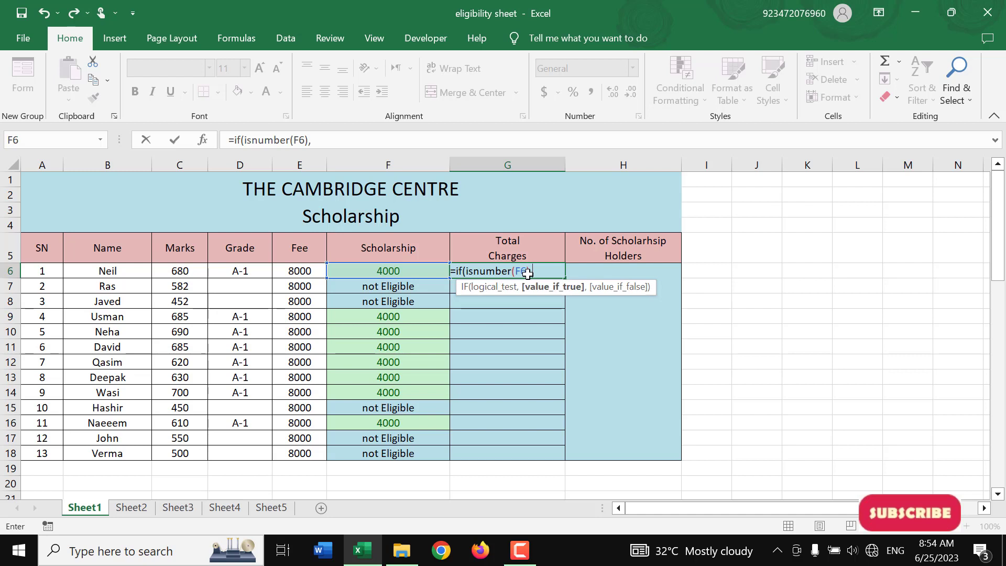
# Complete the G6 formula with E6-F6 if true and E6 if false, and fill it down through G18
pyautogui.press('Left')
pyautogui.press('Left')
pyautogui.write('-')
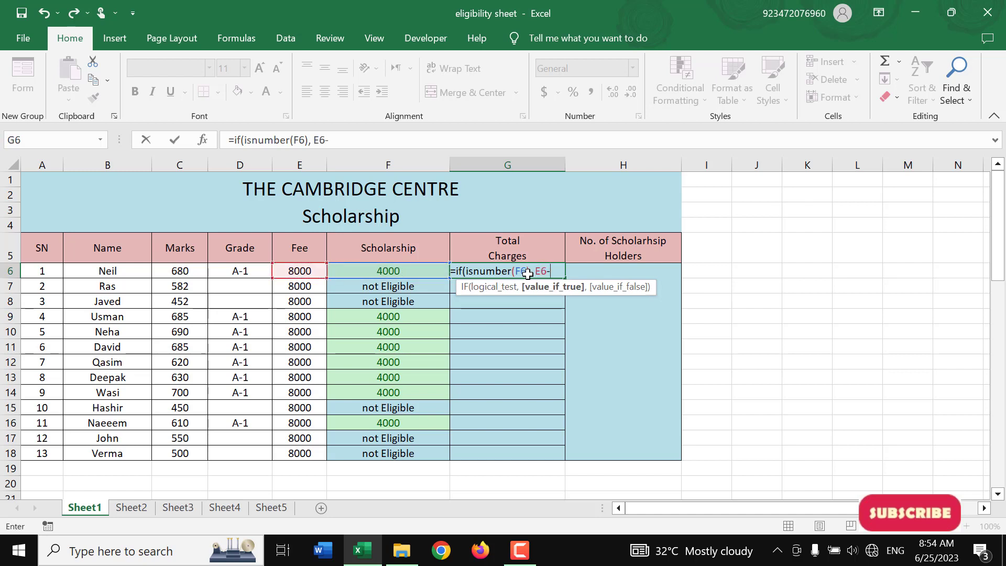
pyautogui.press('Left')
pyautogui.write(',')
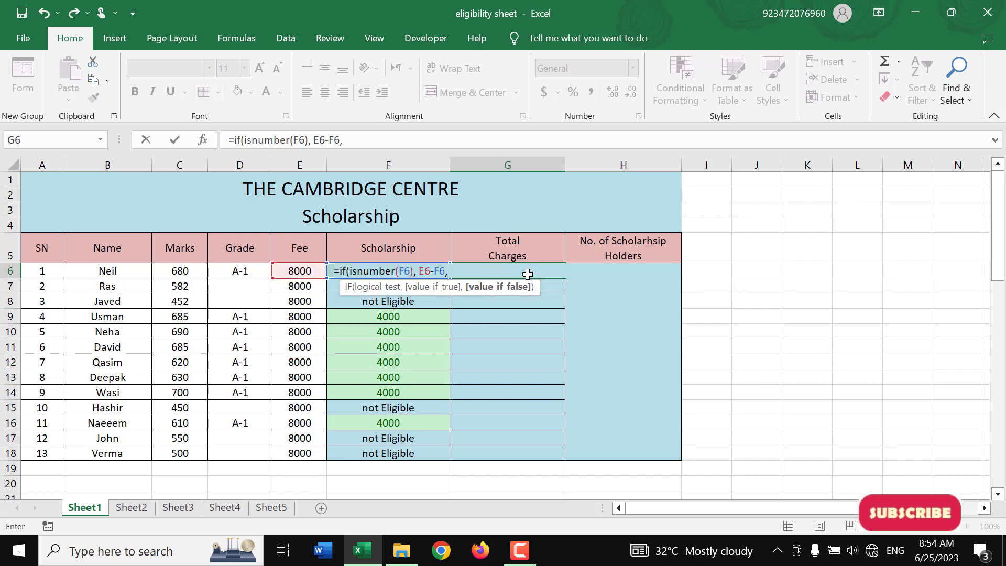
pyautogui.press('Left')
pyautogui.press('Left')
pyautogui.press('Return')
pyautogui.press('Return')
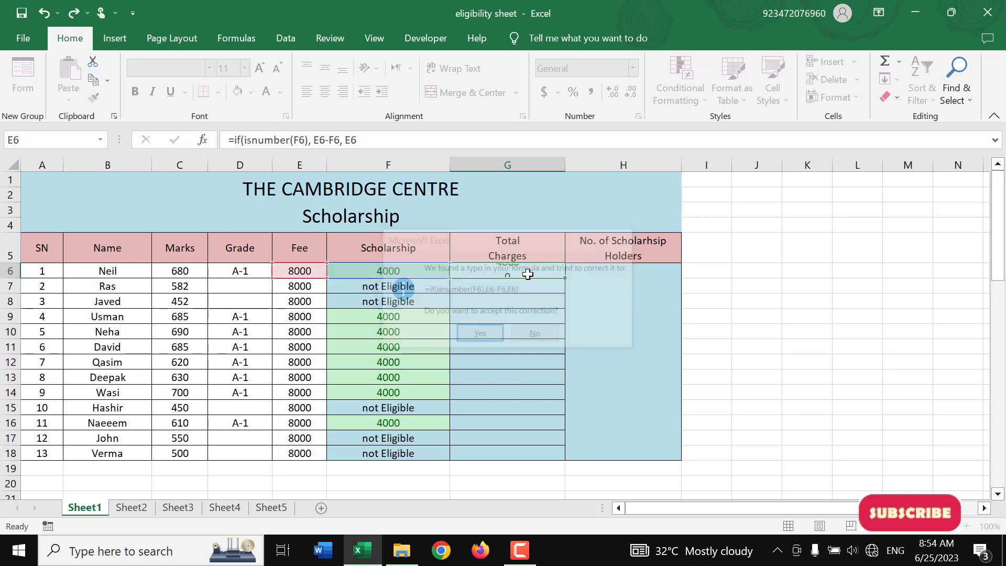
pyautogui.press('Up')
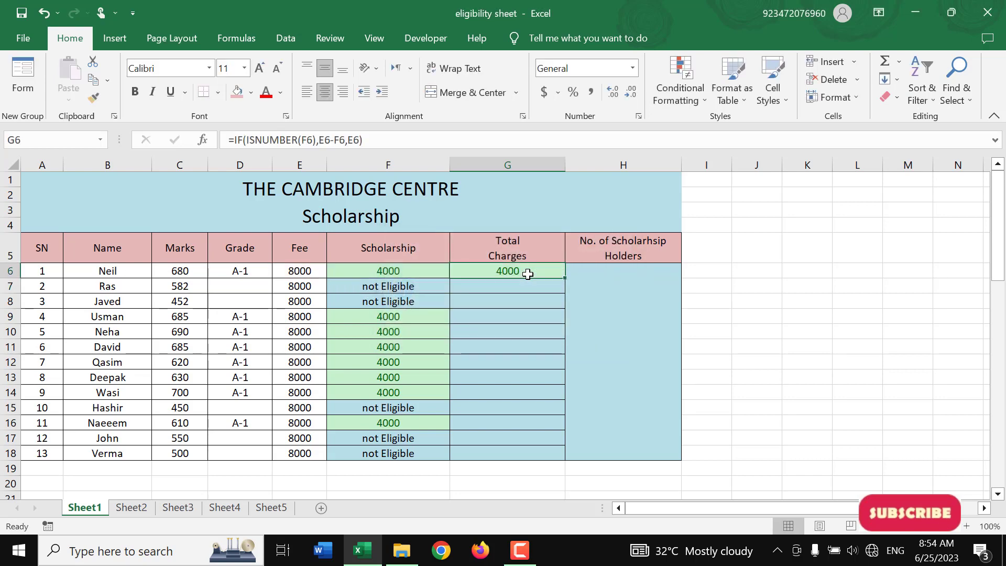
pyautogui.doubleClick(564, 278)
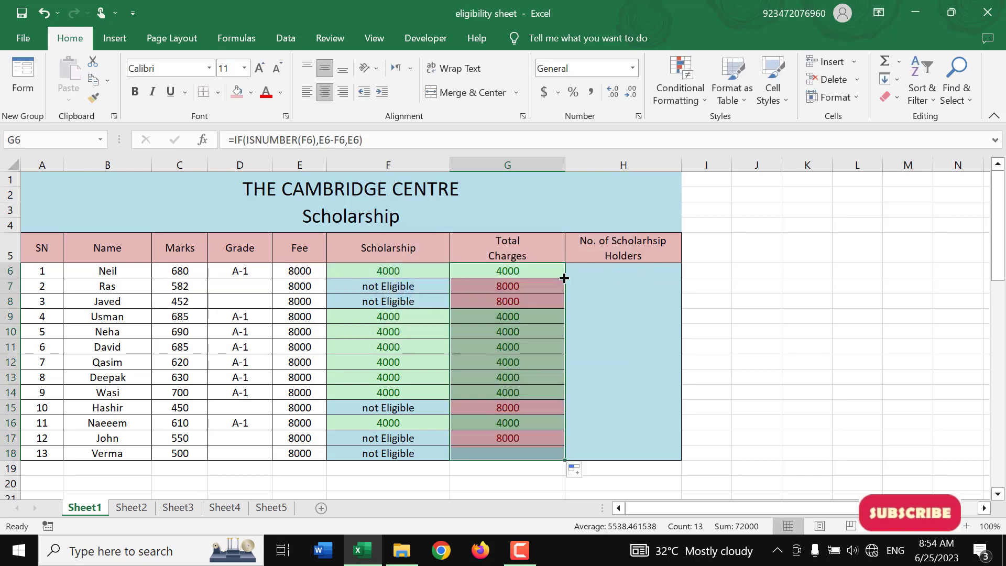
# Count the scholarship holders in merged cell H6 with a COUNTIF formula over F6:F18 using the criterion "4000"
pyautogui.click(617, 322)
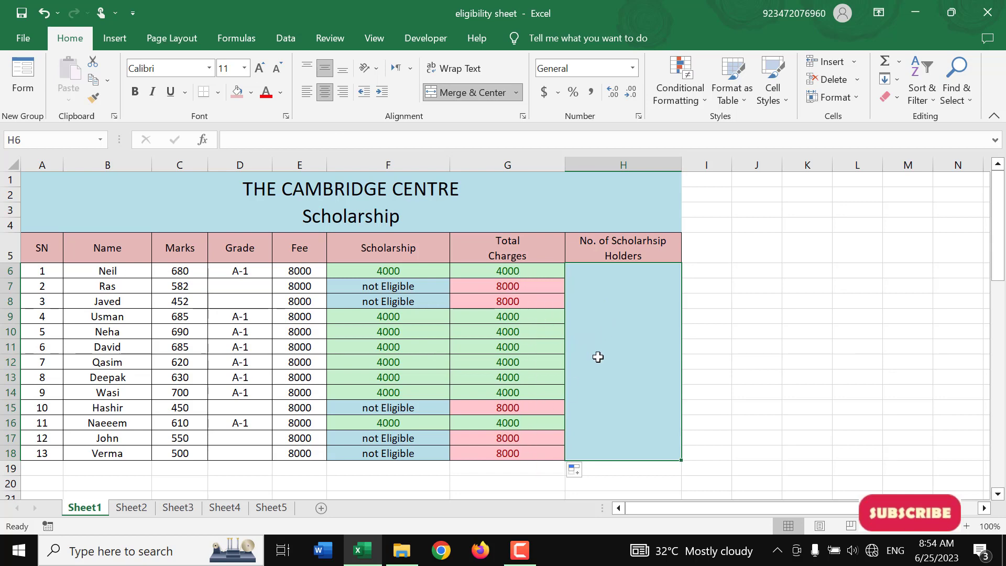
pyautogui.write('=coun')
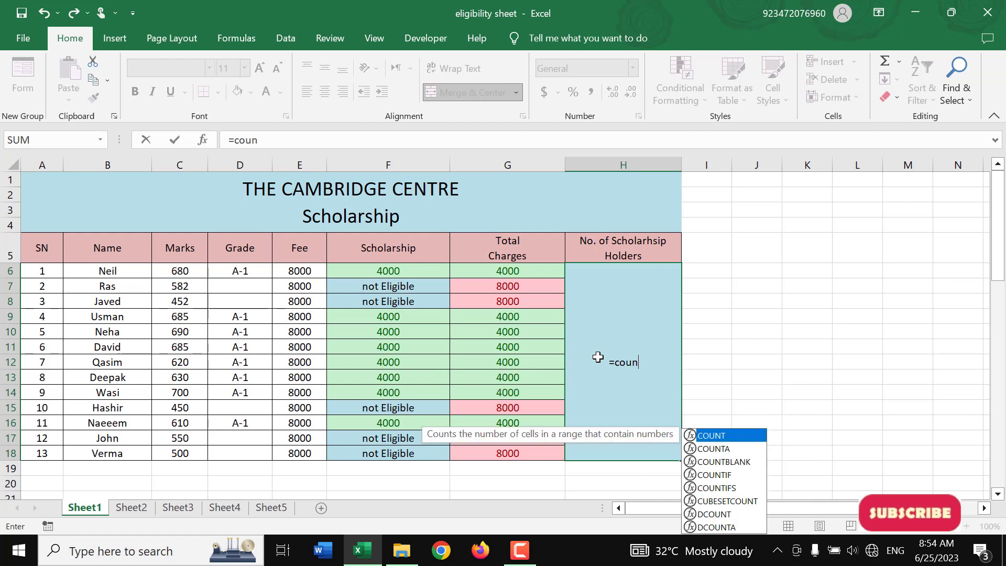
pyautogui.write('tif(')
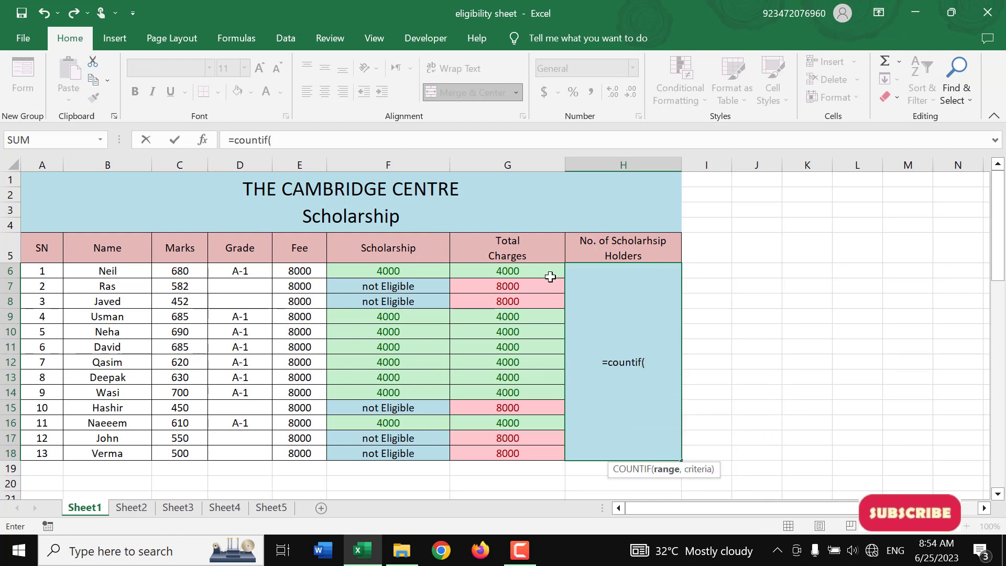
pyautogui.moveTo(422, 270); pyautogui.dragTo(414, 447)
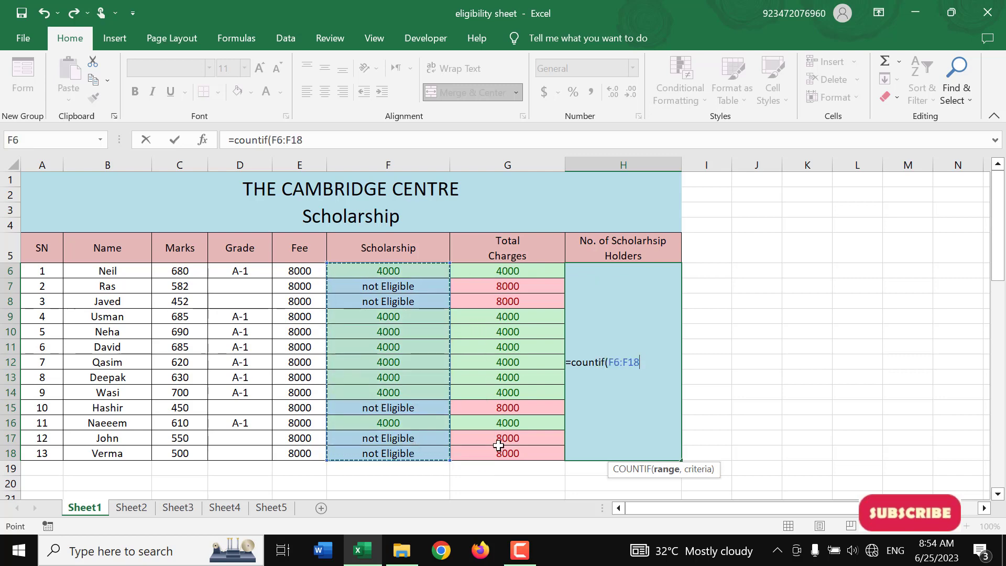
pyautogui.write(',')
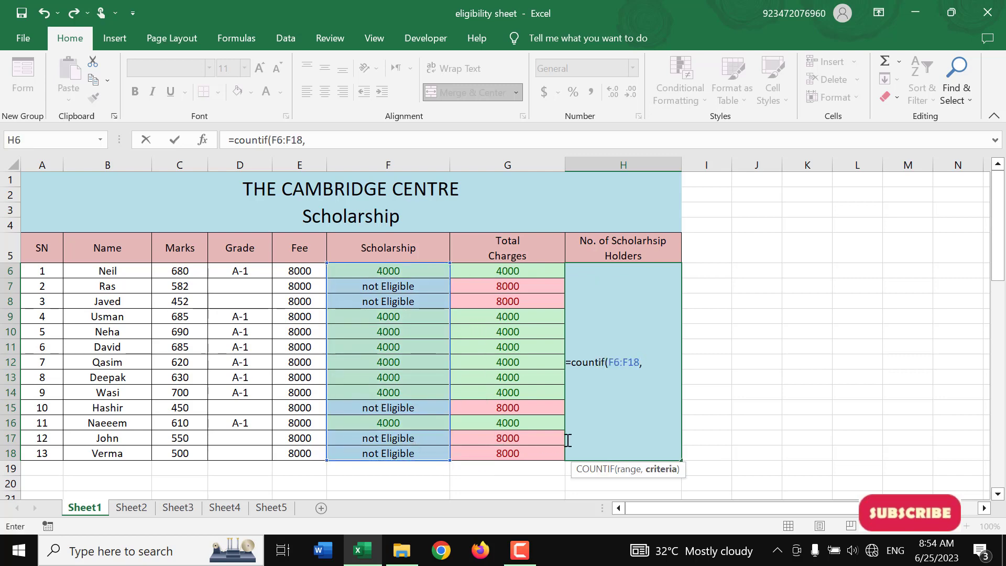
pyautogui.write(' "4000"')
pyautogui.press('Return')
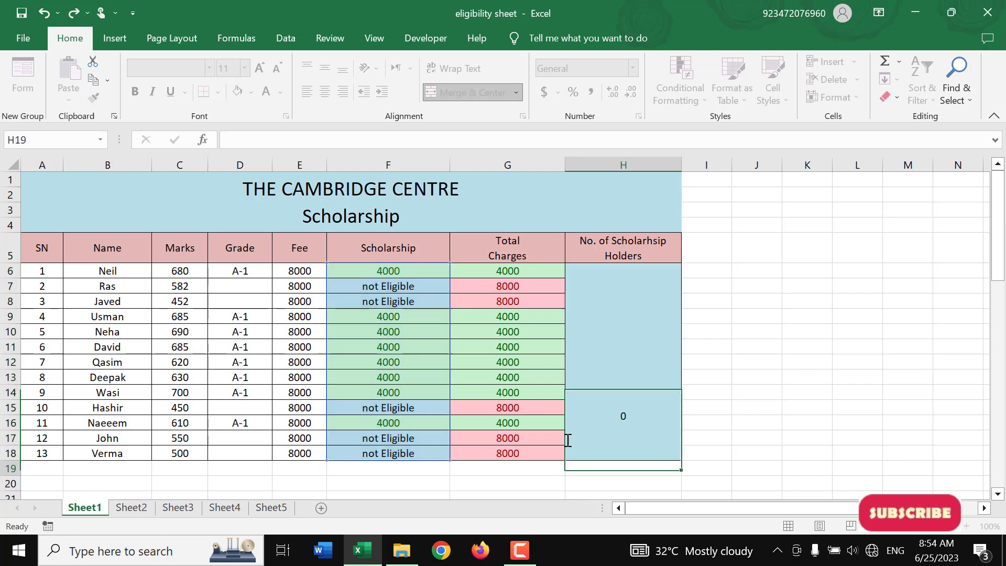
# Enlarge the font of the count in H6 and check it against the Scholarship cells F9:F14 and F16
pyautogui.click(567, 440)
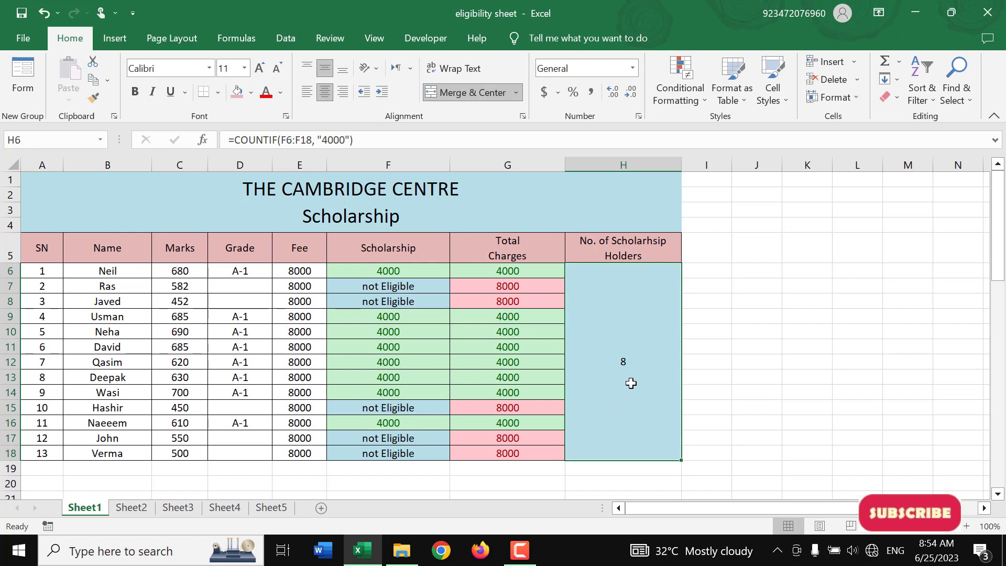
pyautogui.click(261, 67)
pyautogui.click(261, 67)
pyautogui.click(261, 67)
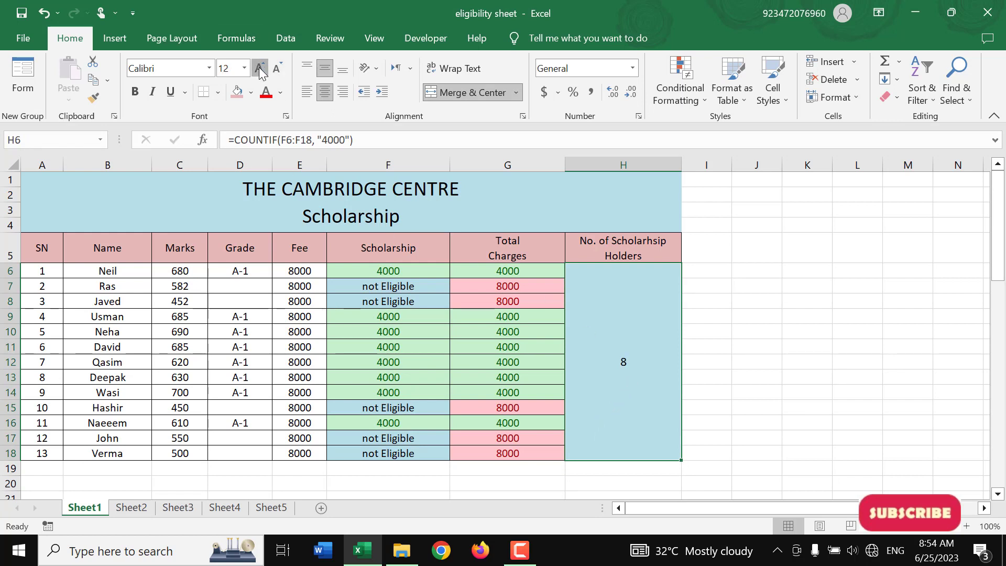
pyautogui.click(261, 67)
pyautogui.click(260, 66)
pyautogui.click(261, 66)
pyautogui.moveTo(388, 317); pyautogui.dragTo(394, 390)
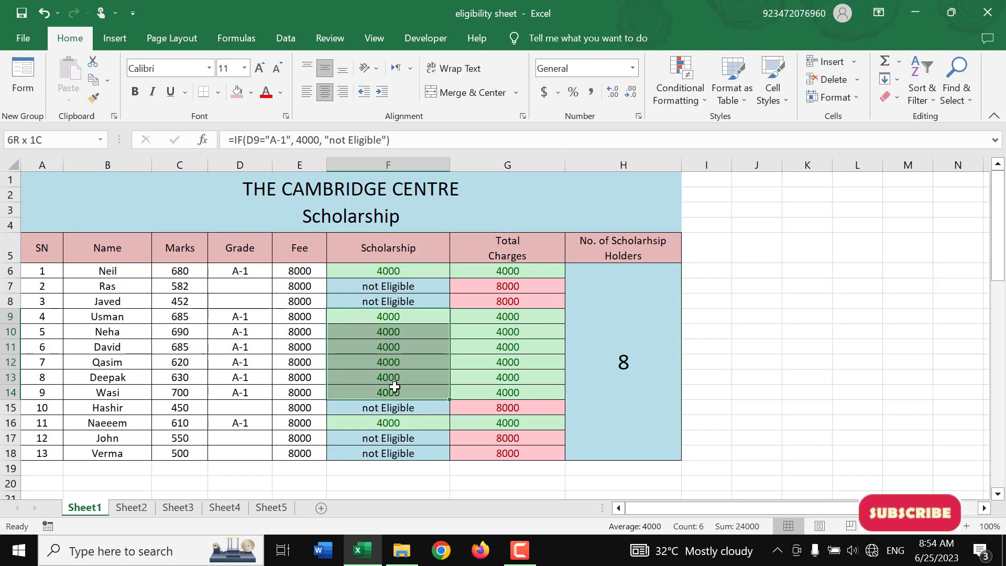
pyautogui.click(397, 423)
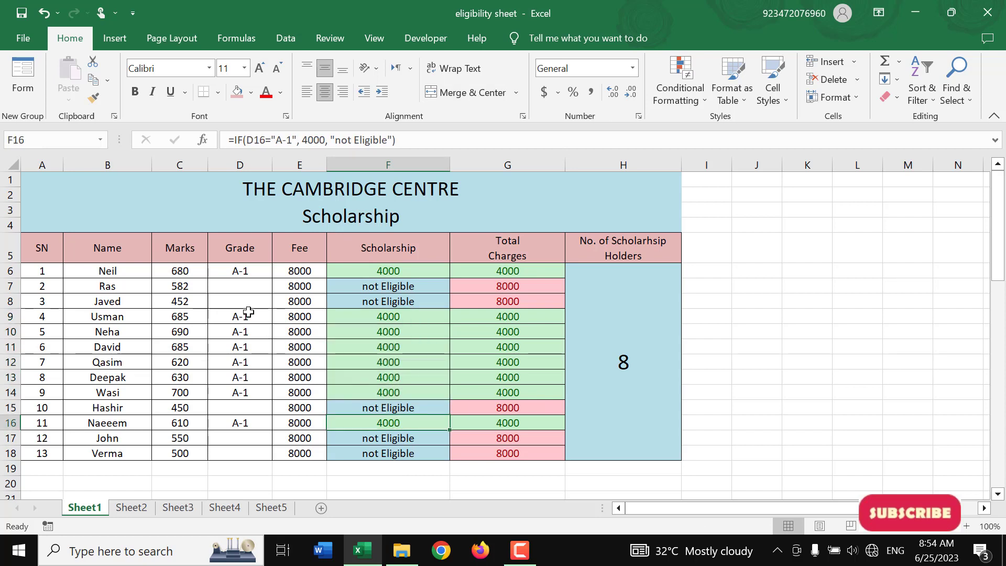
pyautogui.click(234, 292)
pyautogui.write('600')
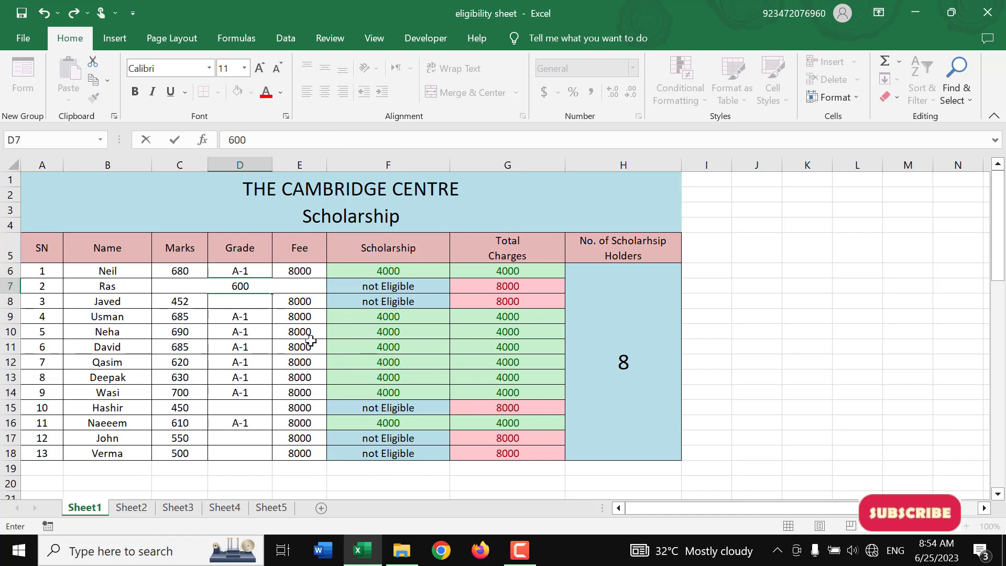
pyautogui.press('Escape')
# Enter 6000 as the marks in C7 and check the grade formula in D7
pyautogui.press('Left')
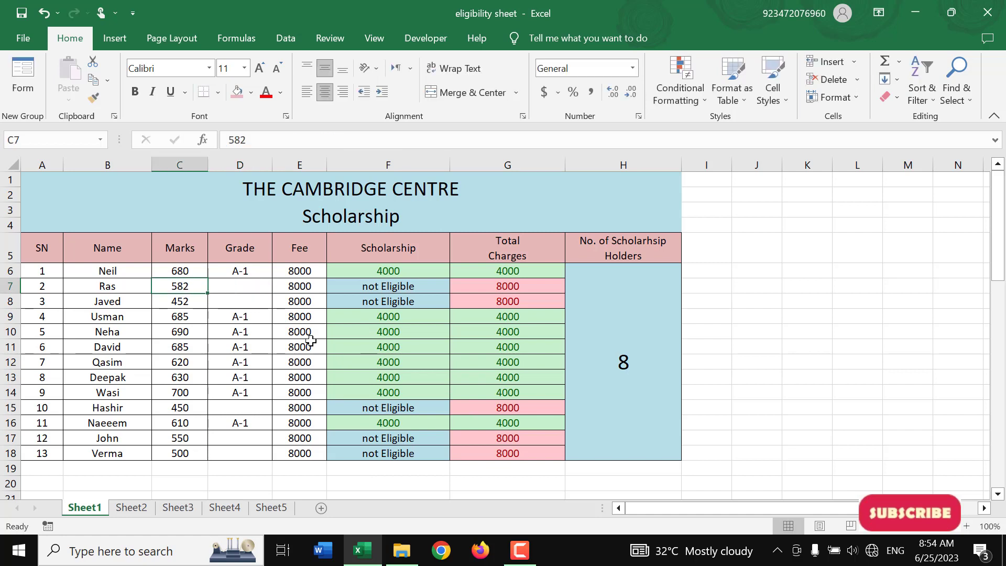
pyautogui.write('6000')
pyautogui.press('Return')
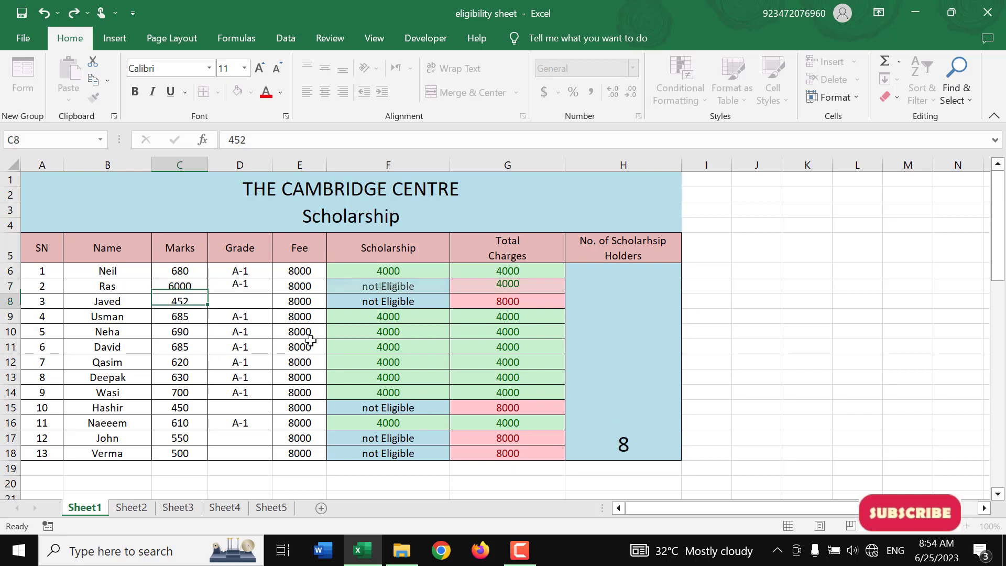
pyautogui.press('Up')
pyautogui.press('Right')
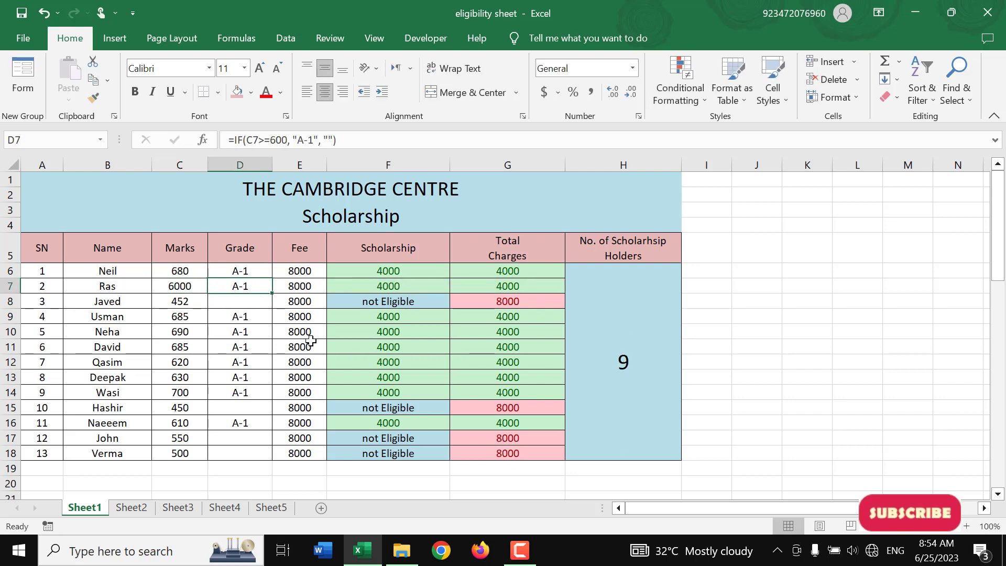
# Correct the marks in C7 to 600
pyautogui.press('Left')
pyautogui.write('6')
pyautogui.press('Return')
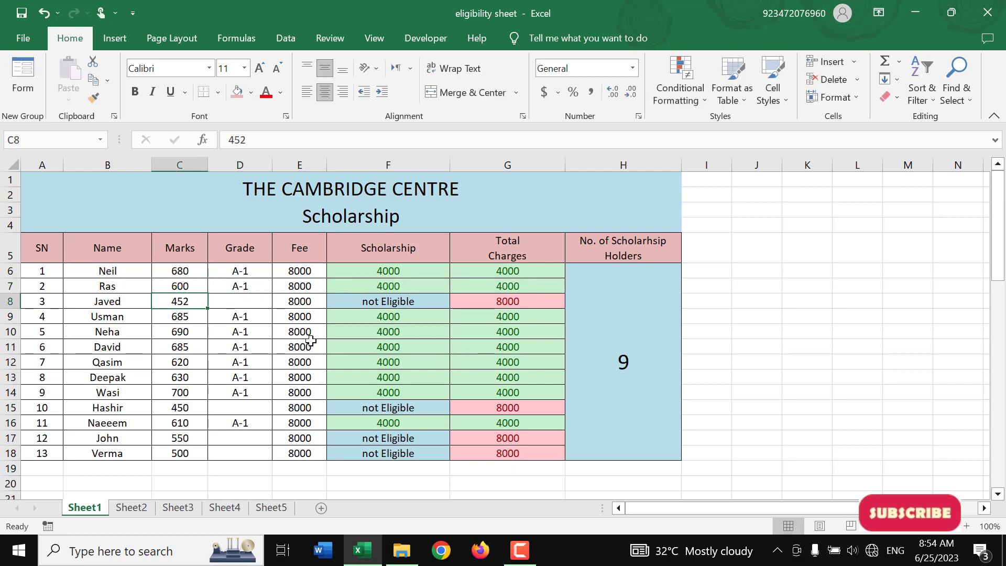
# Set the marks of the first two students, in C6 and C7, to 500 each
pyautogui.press('Up')
pyautogui.press('Up')
pyautogui.write('500')
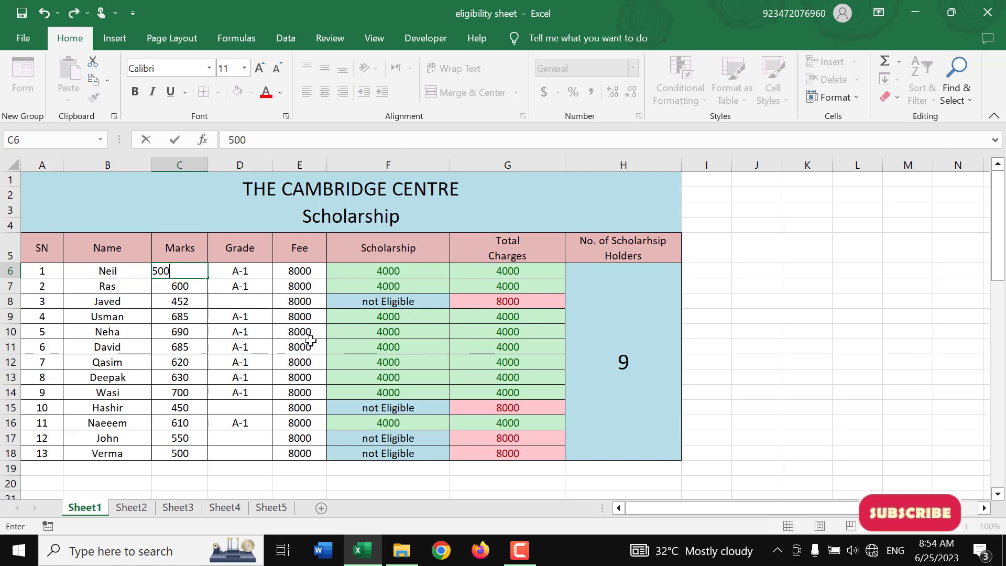
pyautogui.press('Return')
pyautogui.write('5')
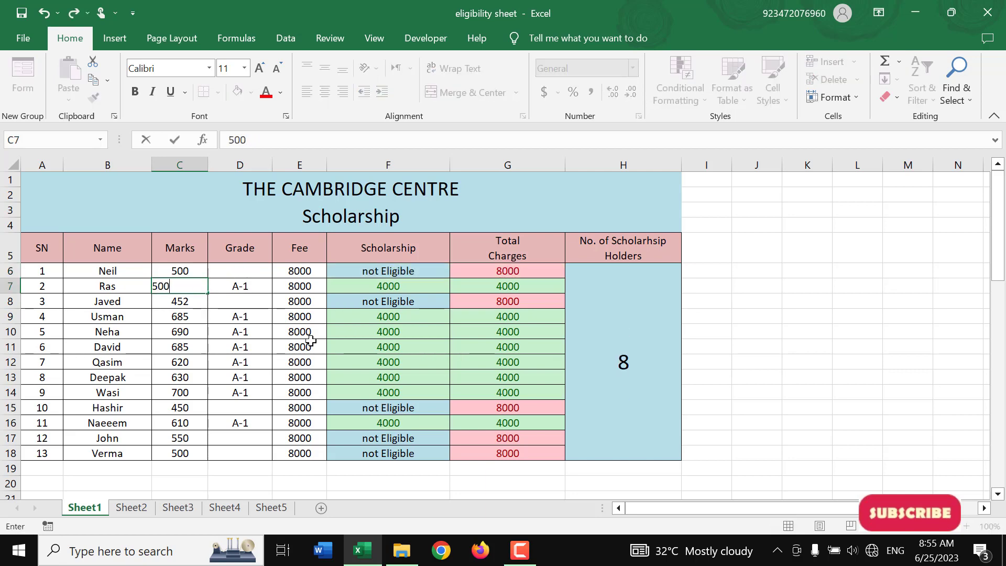
pyautogui.press('Return')
# Set the marks of the fourth and fifth students, in C9 and C10, to 500 each
pyautogui.press('Down')
pyautogui.write('5')
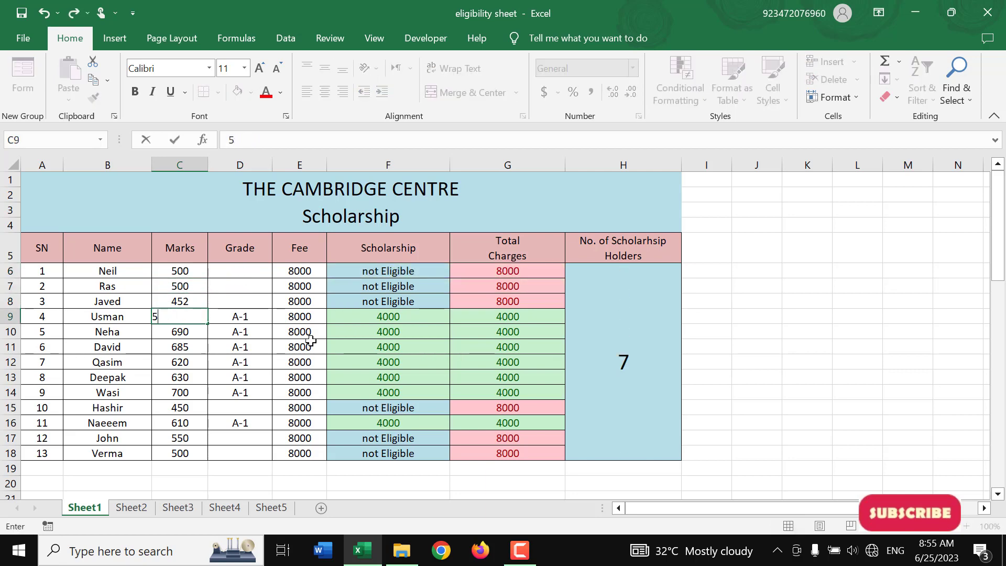
pyautogui.write('00')
pyautogui.press('Return')
pyautogui.write('50')
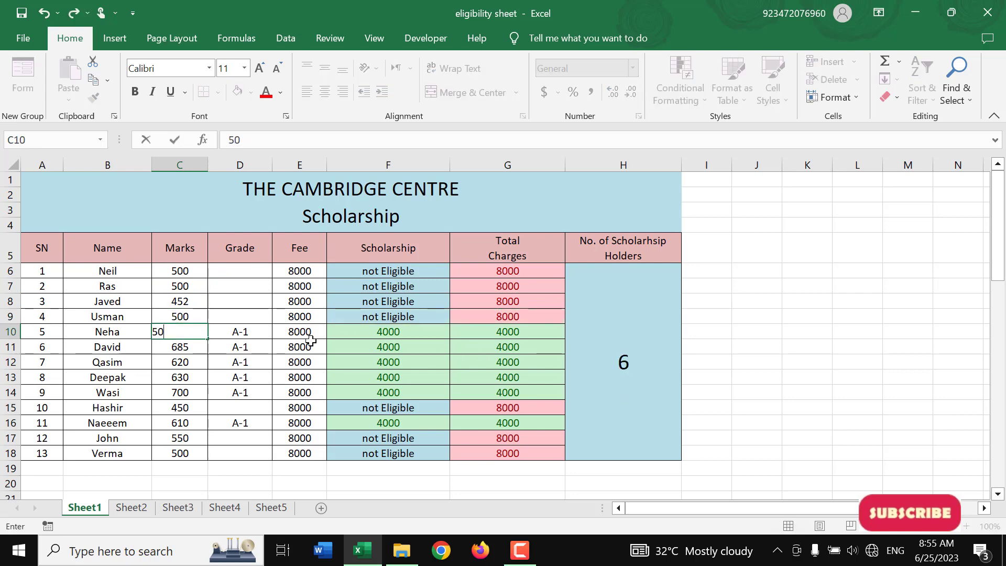
pyautogui.press('Return')
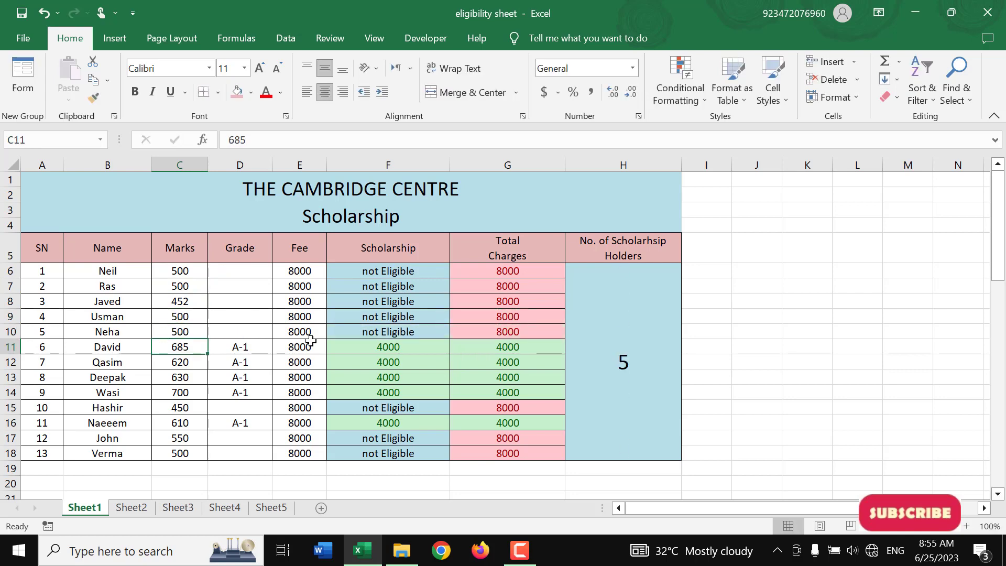